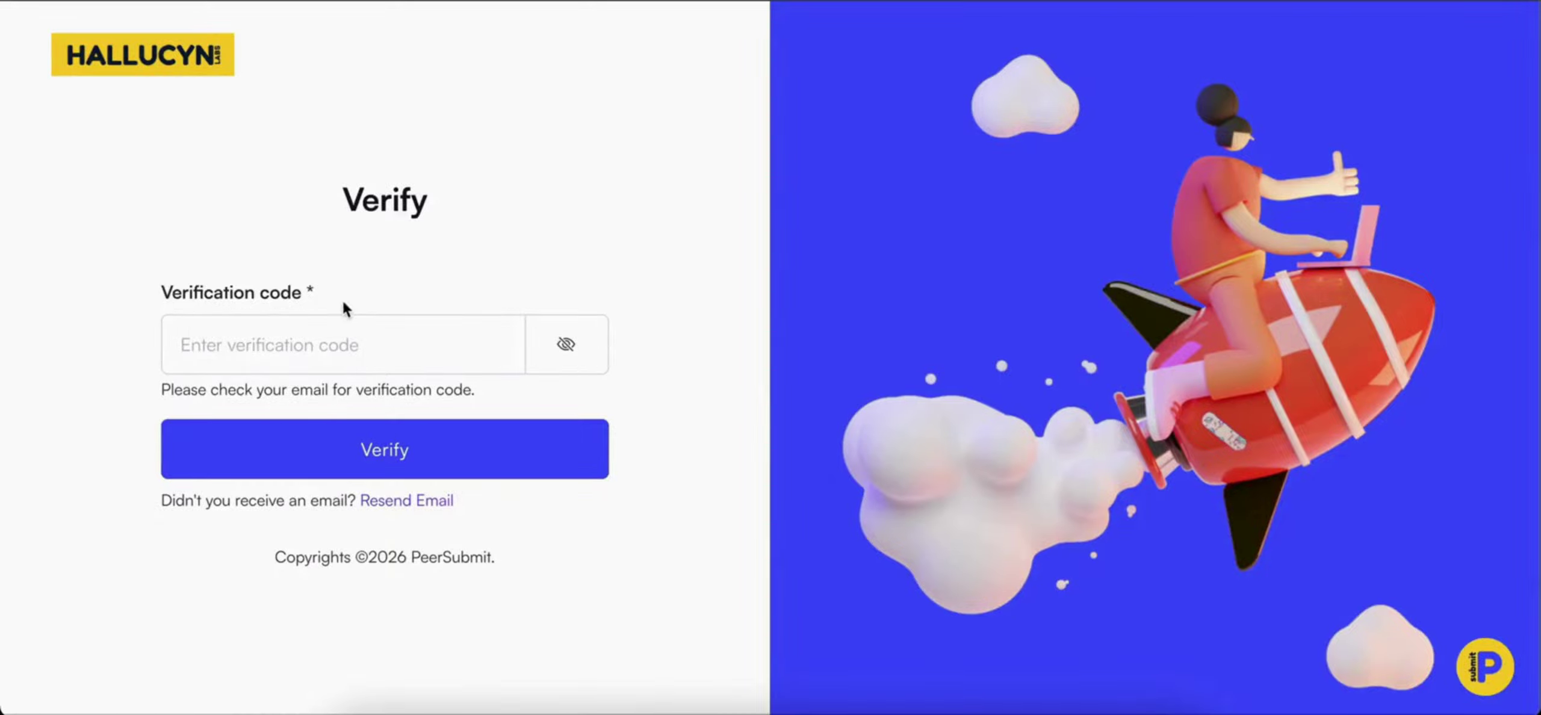
Verify the account with the emailed verification code
click(341, 322)
key(ctrl+v)
click(358, 463)
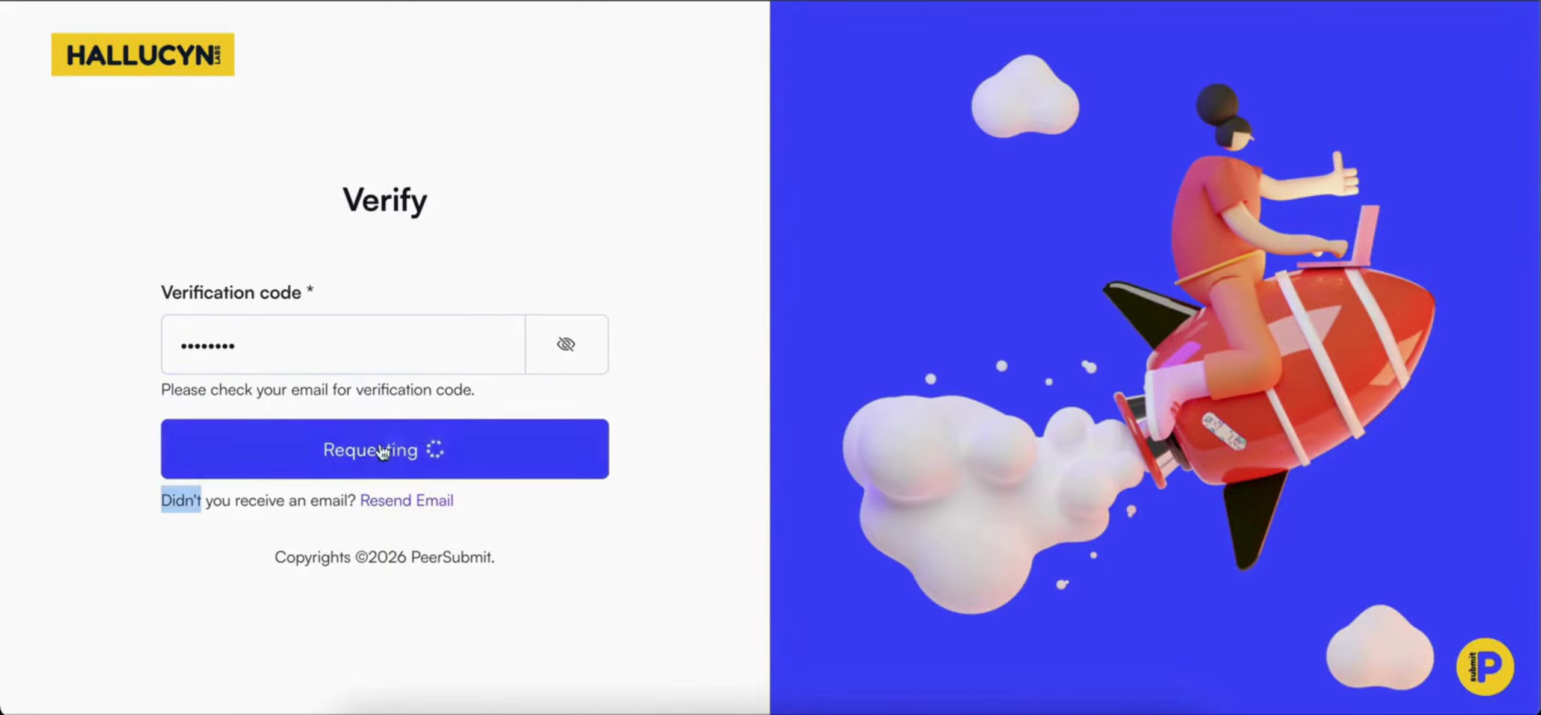
Save the user's full name to the profile and continue
click(367, 350)
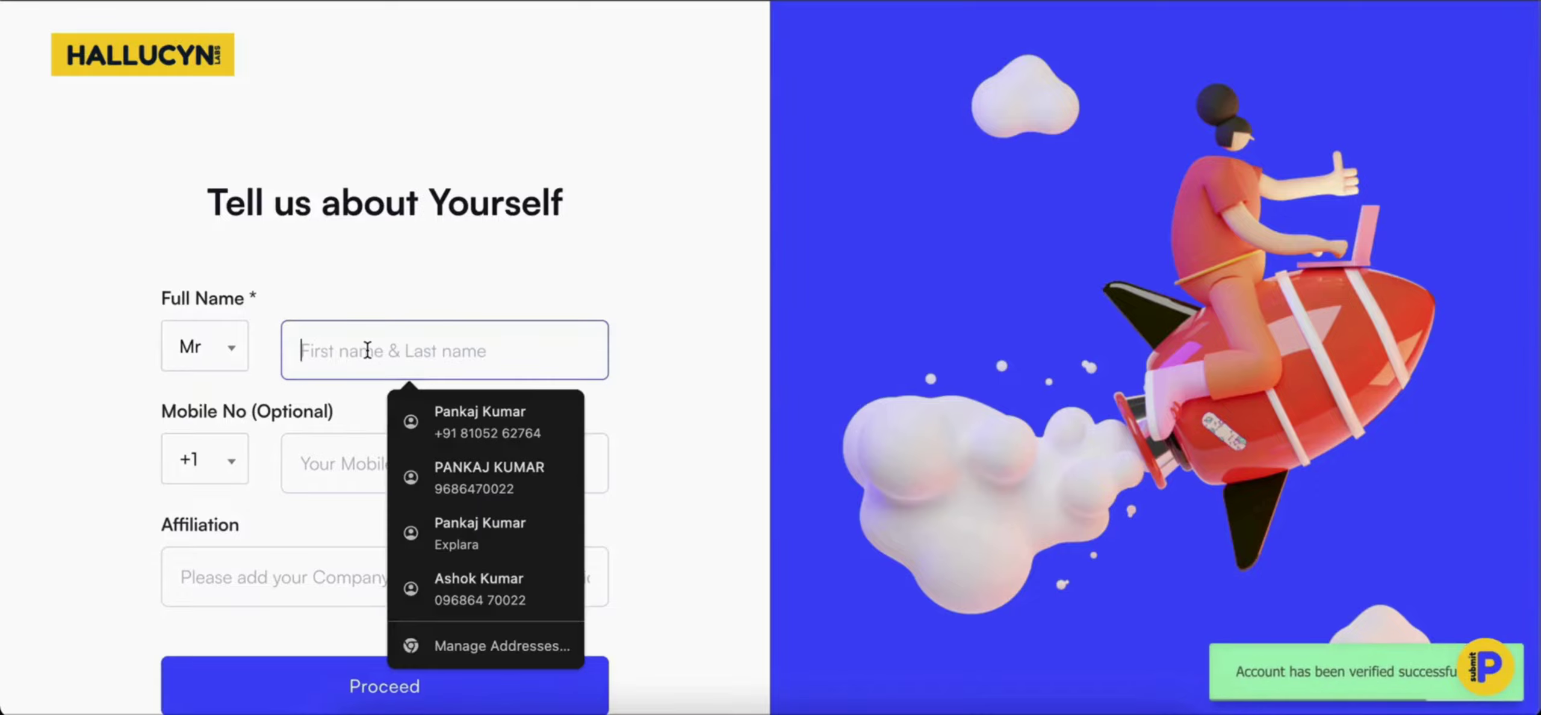
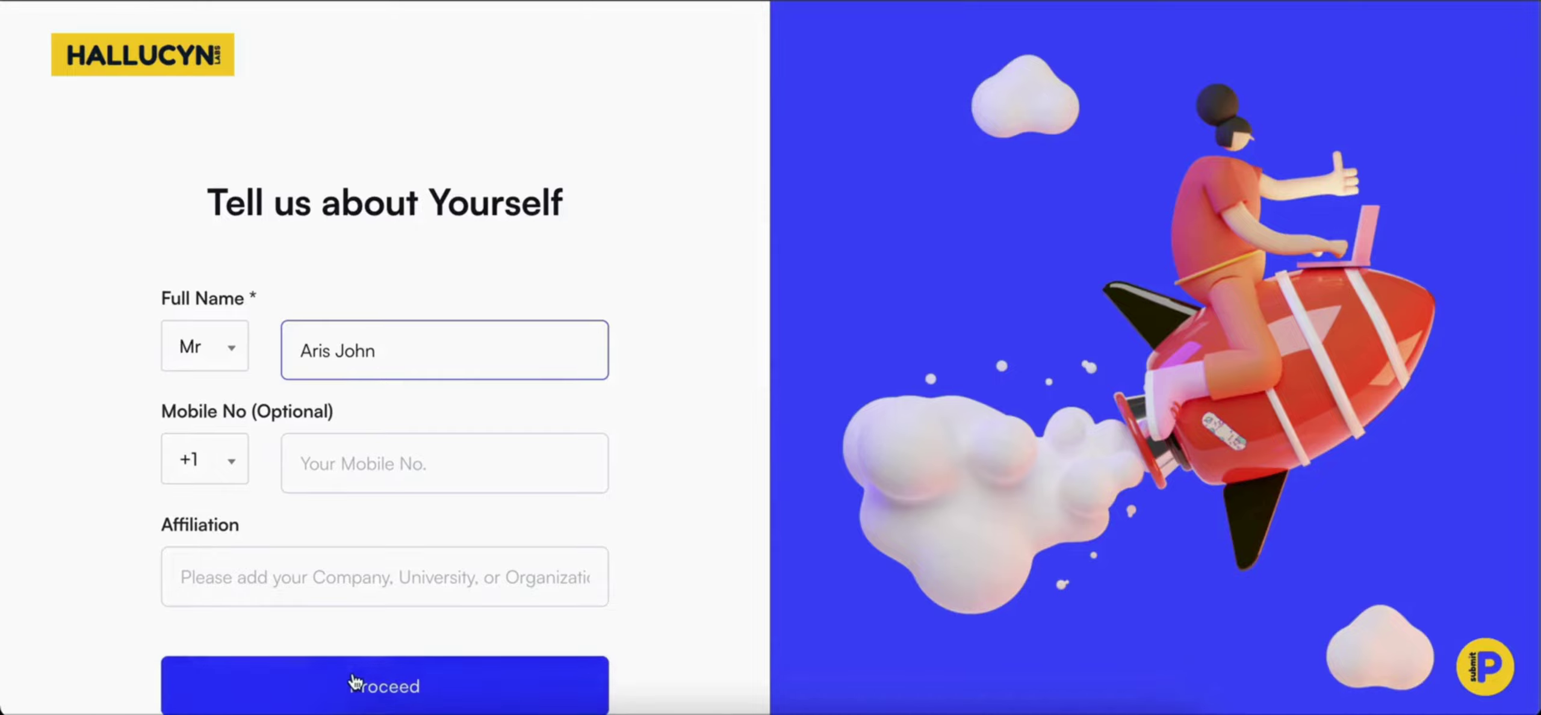
click(356, 683)
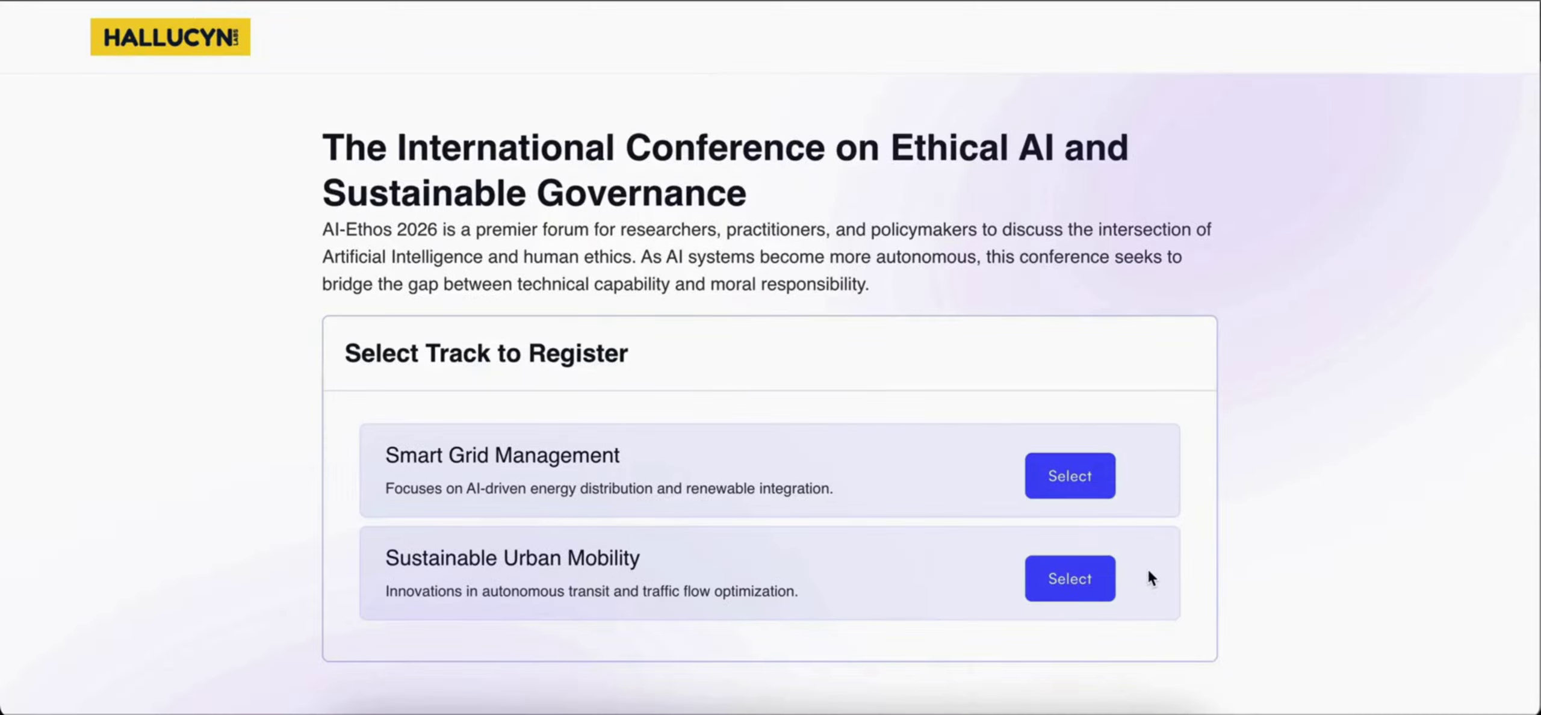
Register under the Smart Grid Management track and fill in the Author Details
scroll(1146, 566, down, 1)
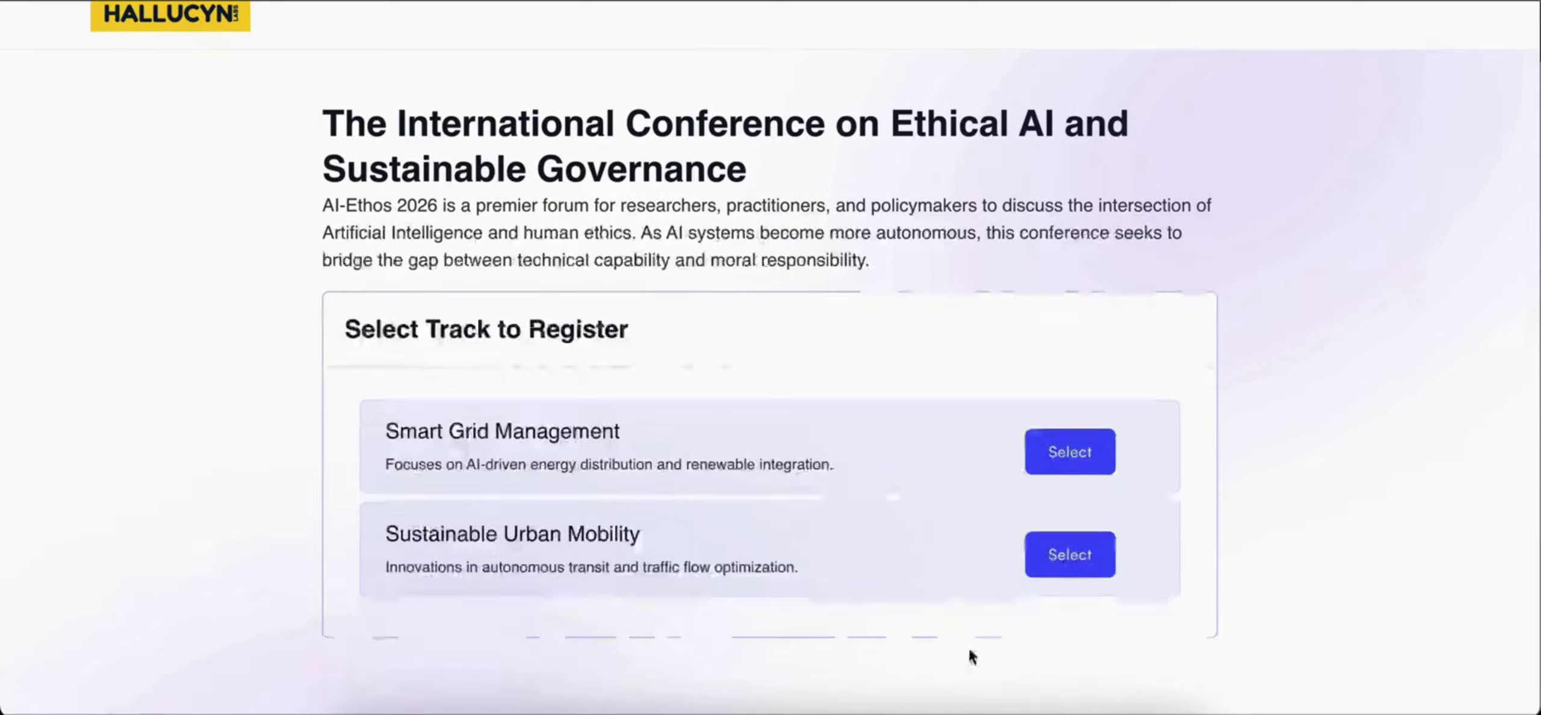
click(1053, 453)
scroll(823, 404, down, 2)
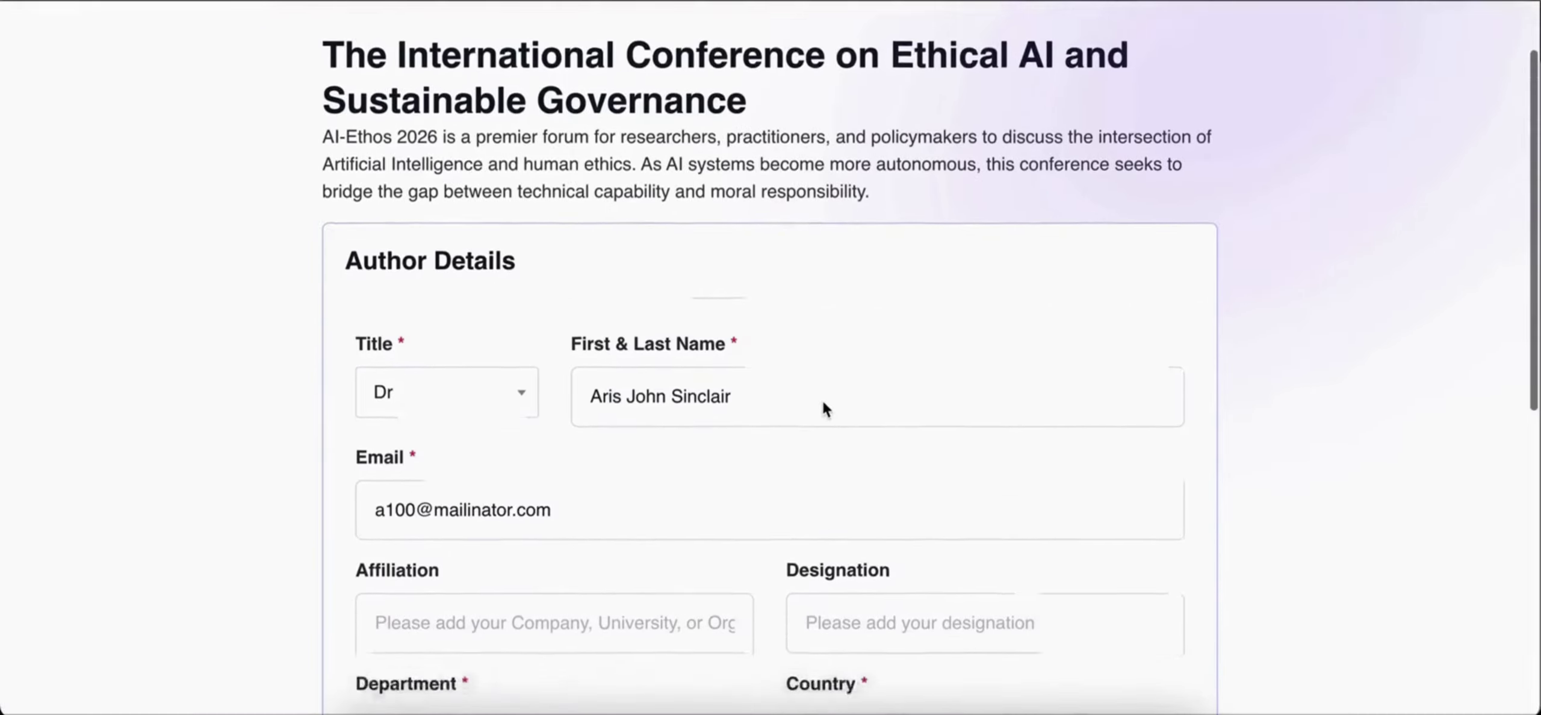
scroll(823, 404, down, 3)
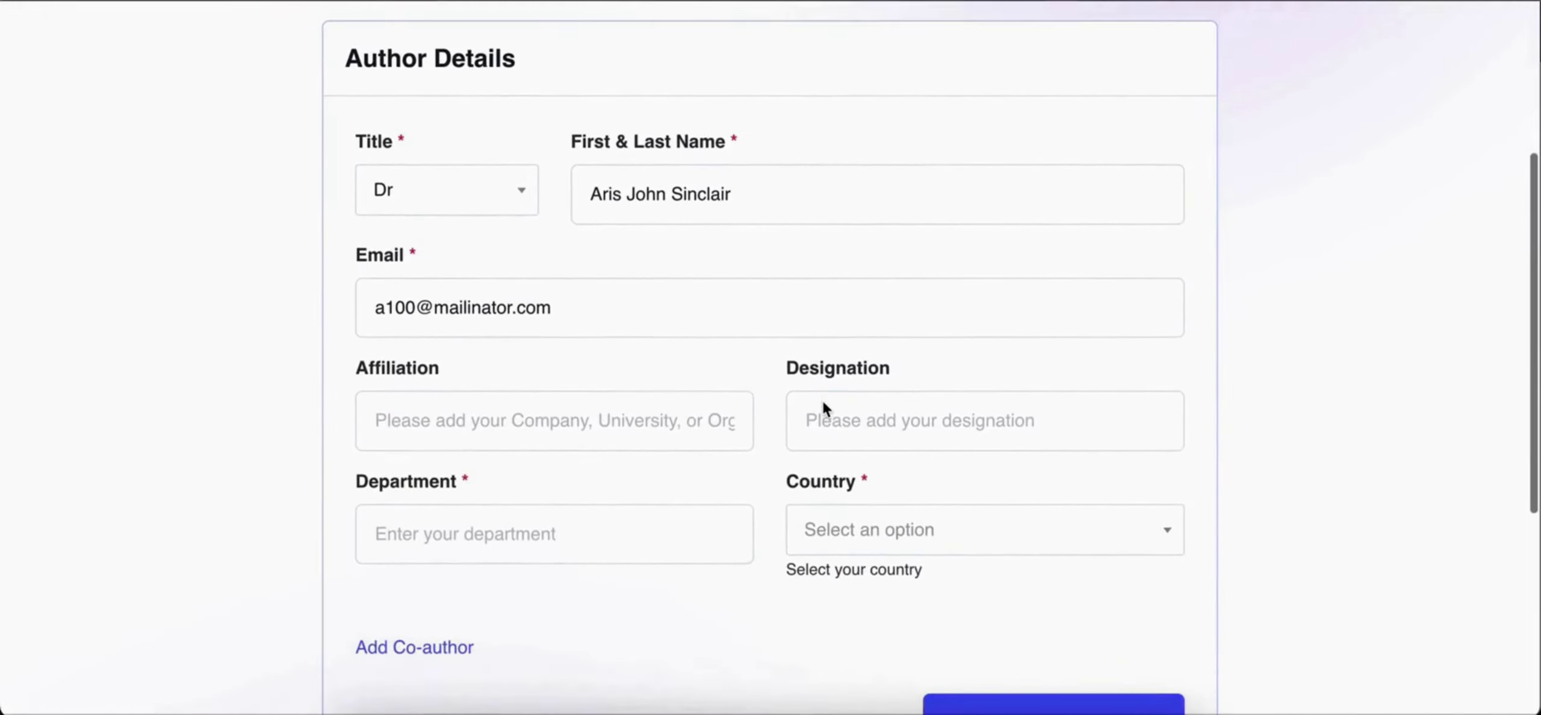
scroll(822, 405, up, 1)
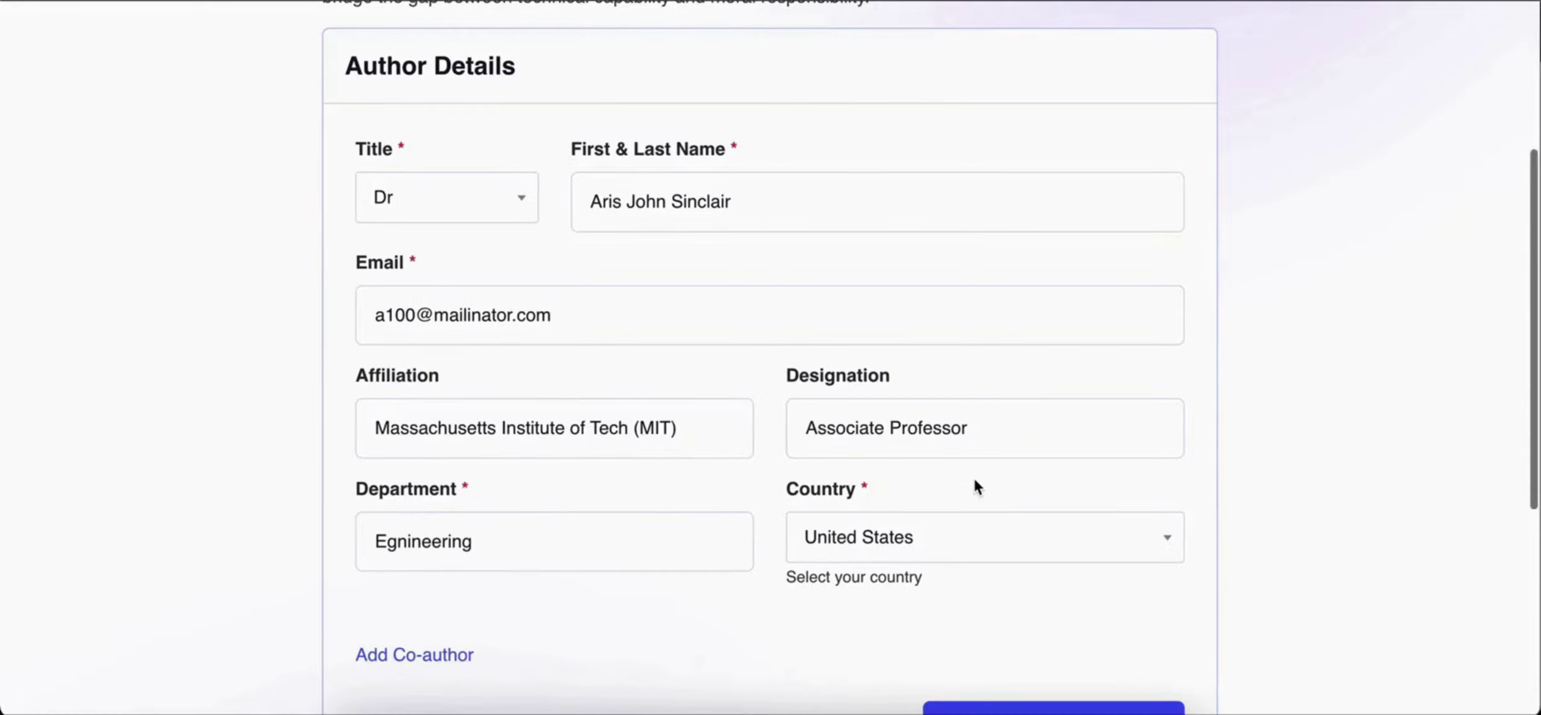
scroll(973, 475, down, 2)
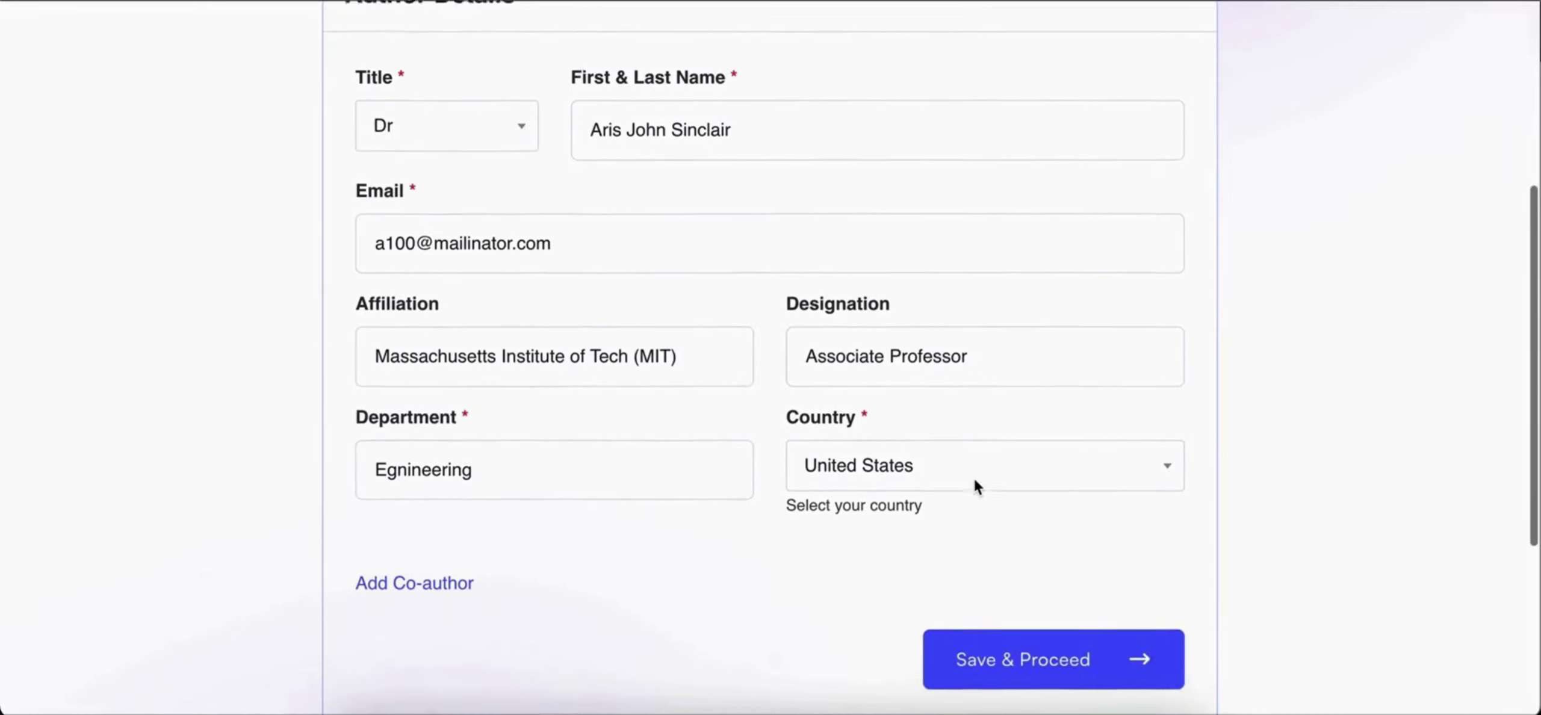
scroll(762, 451, down, 2)
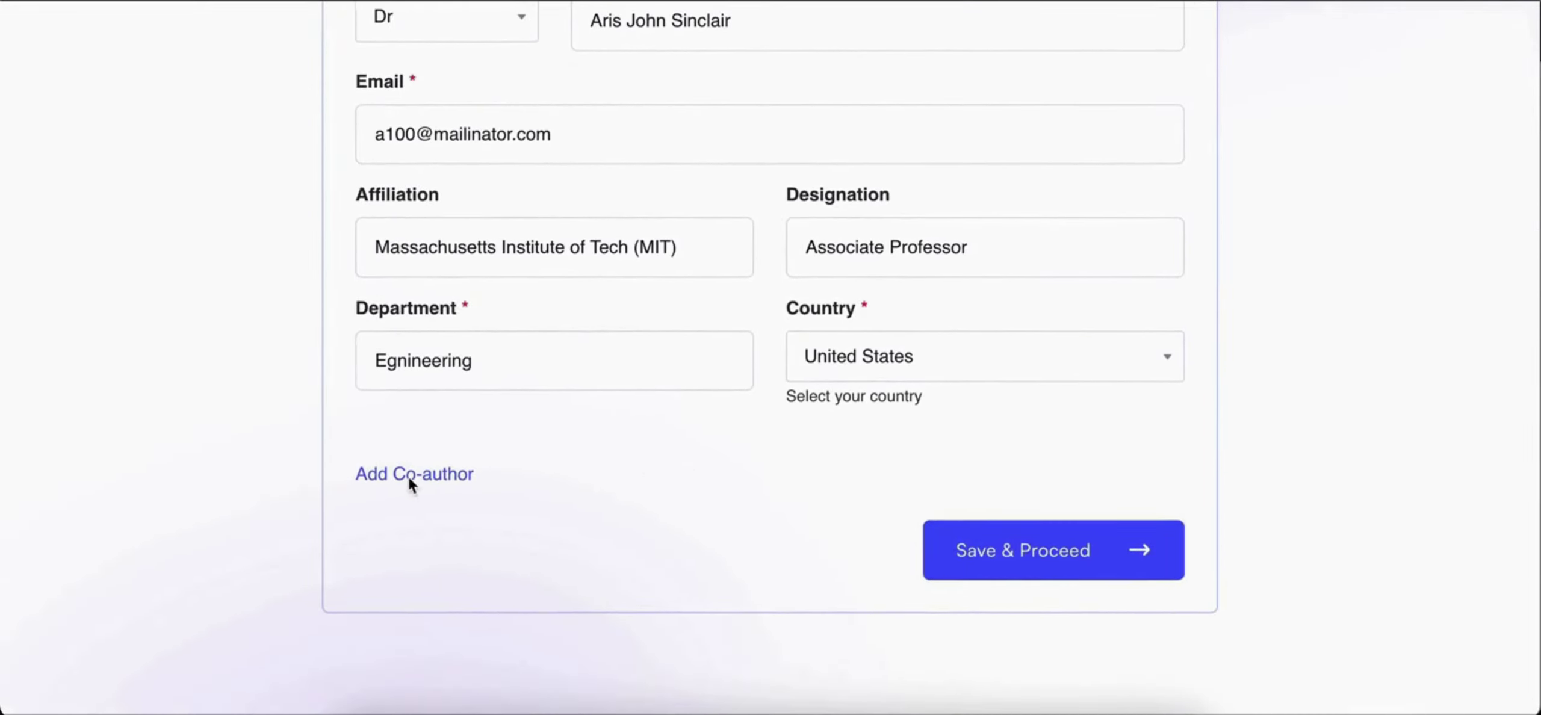
Add a co-author with their details and save the author information
click(439, 479)
scroll(495, 534, down, 3)
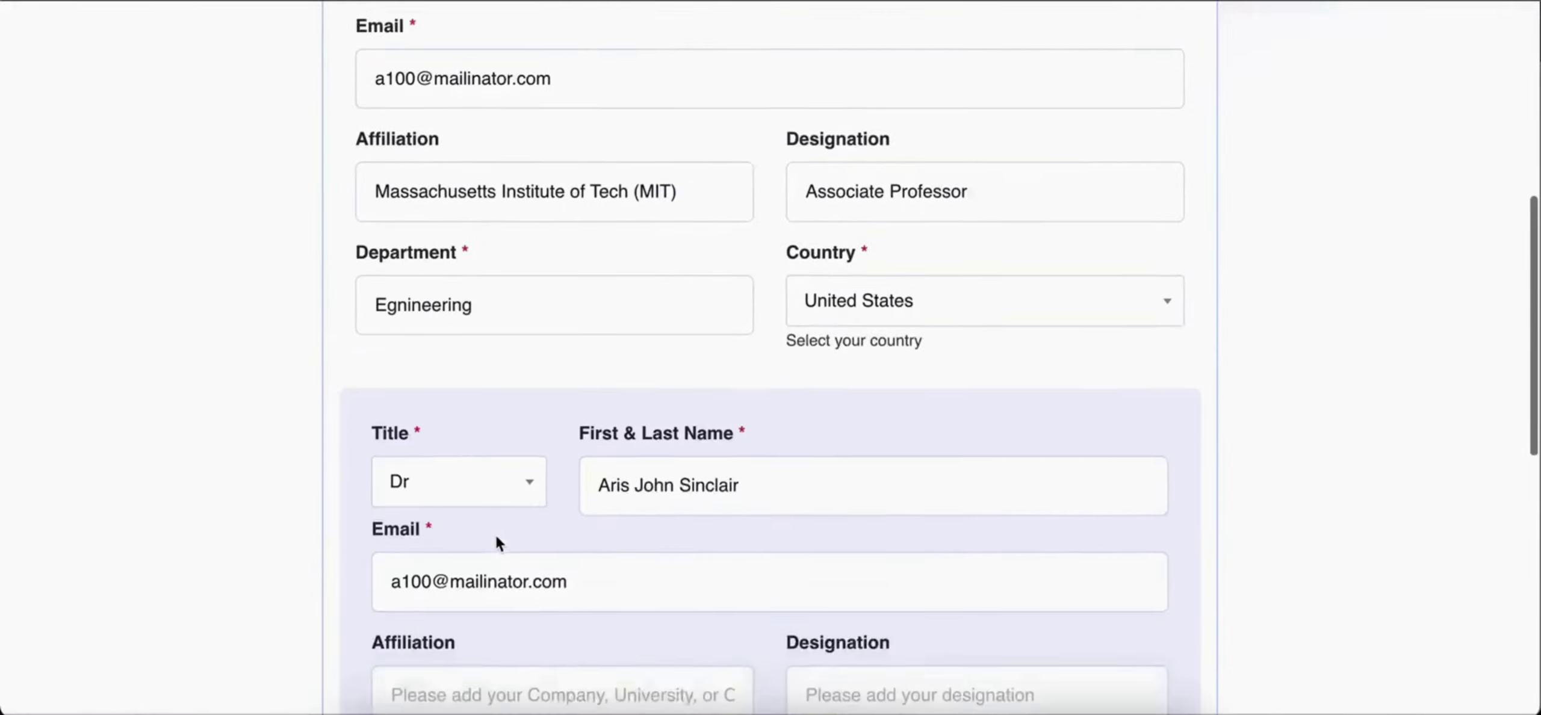
scroll(495, 534, down, 3)
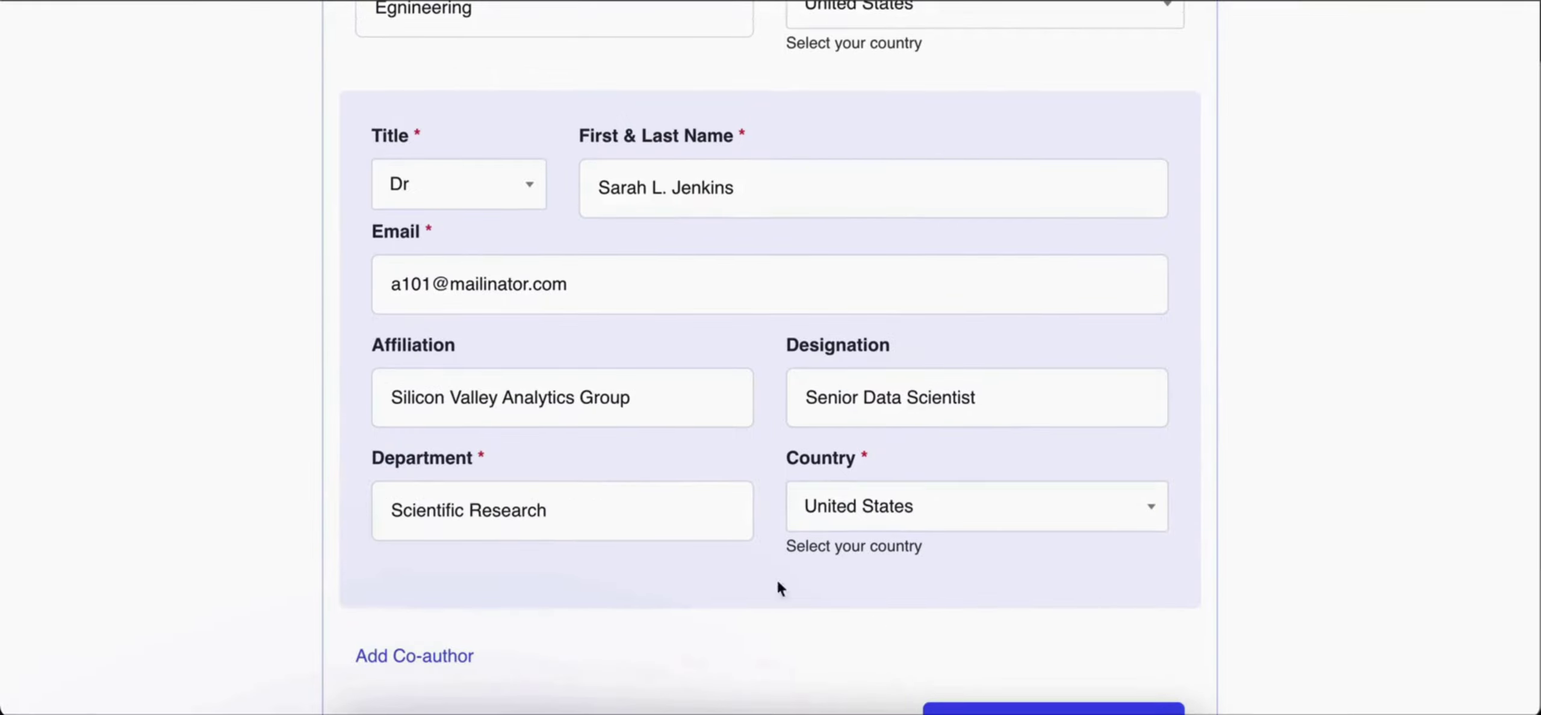
scroll(469, 436, down, 1)
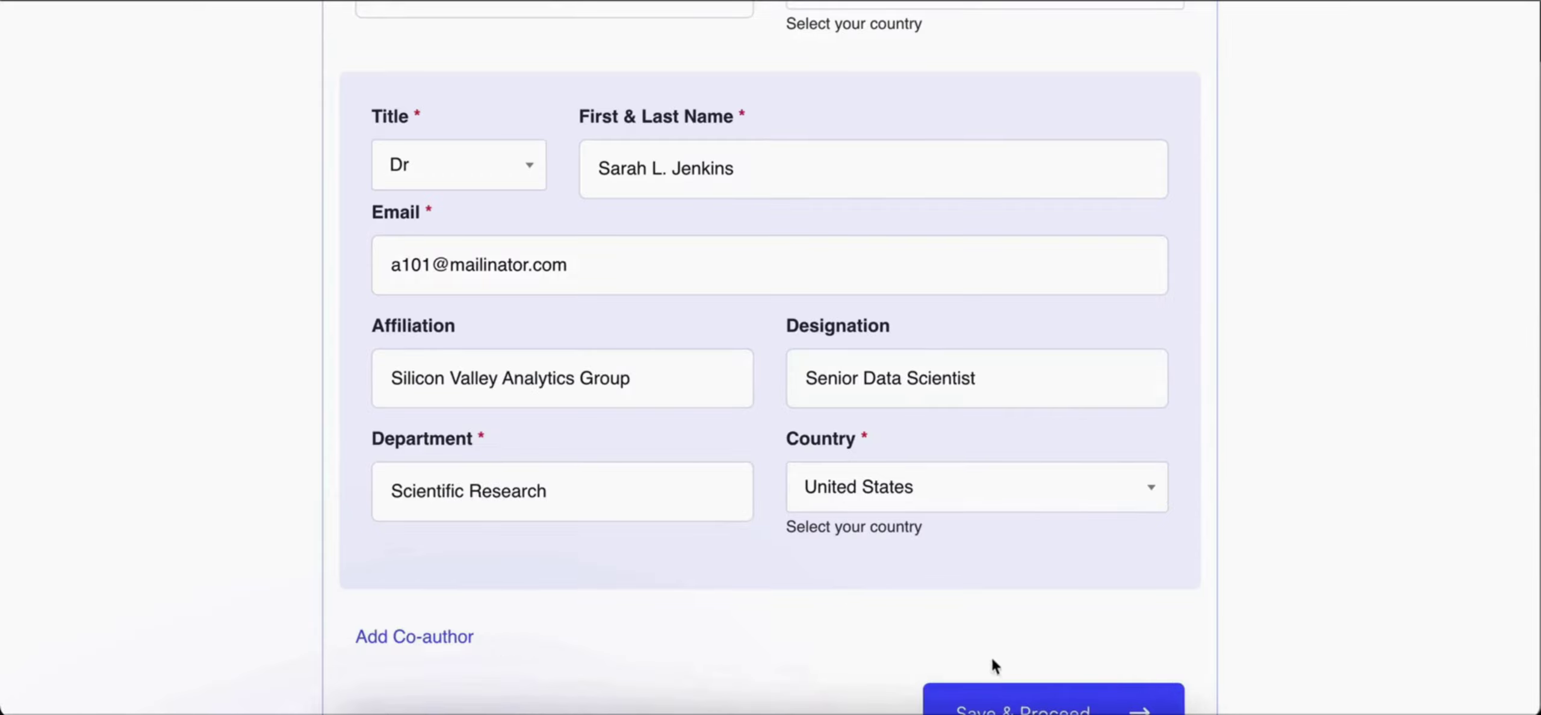
click(1015, 705)
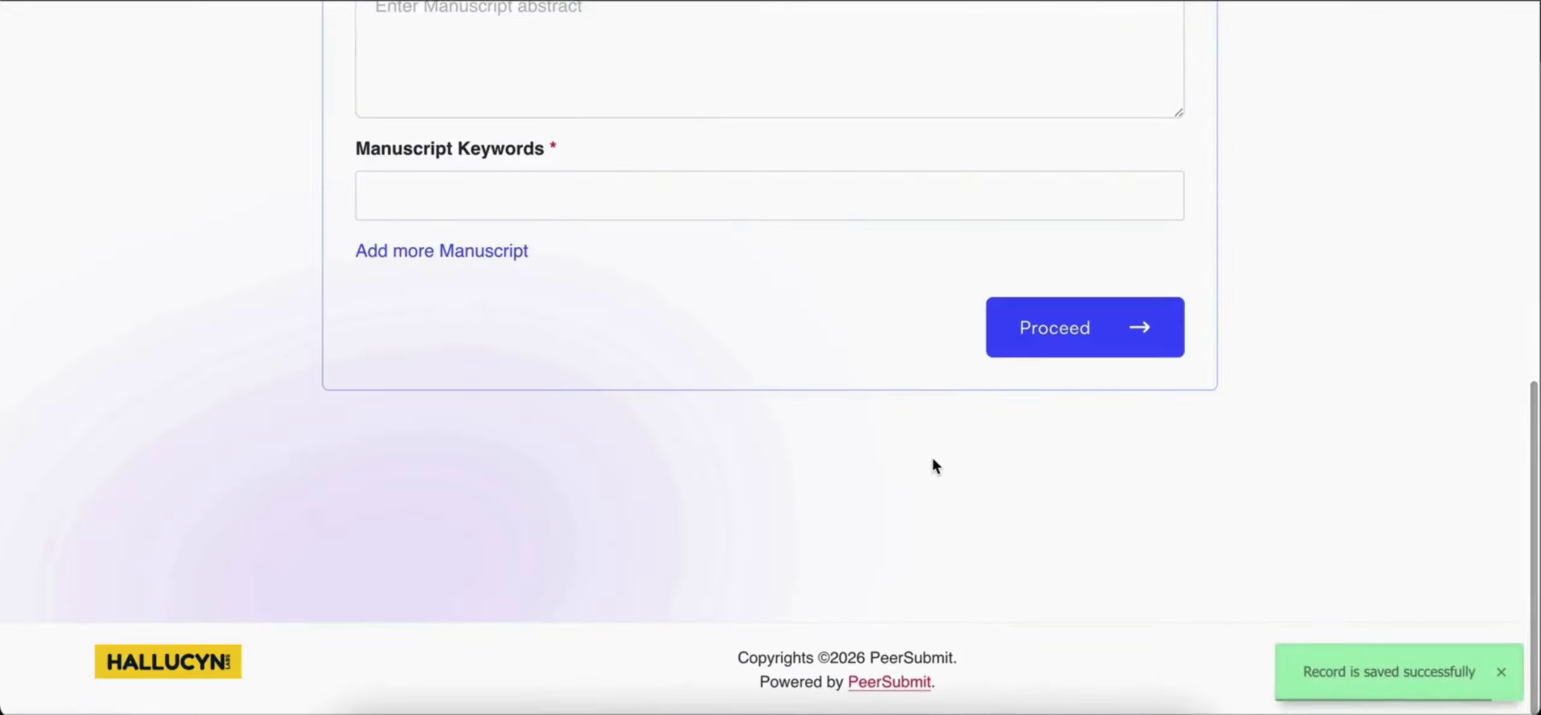
Upload the manuscript PDF from the Desktop
scroll(932, 460, up, 7)
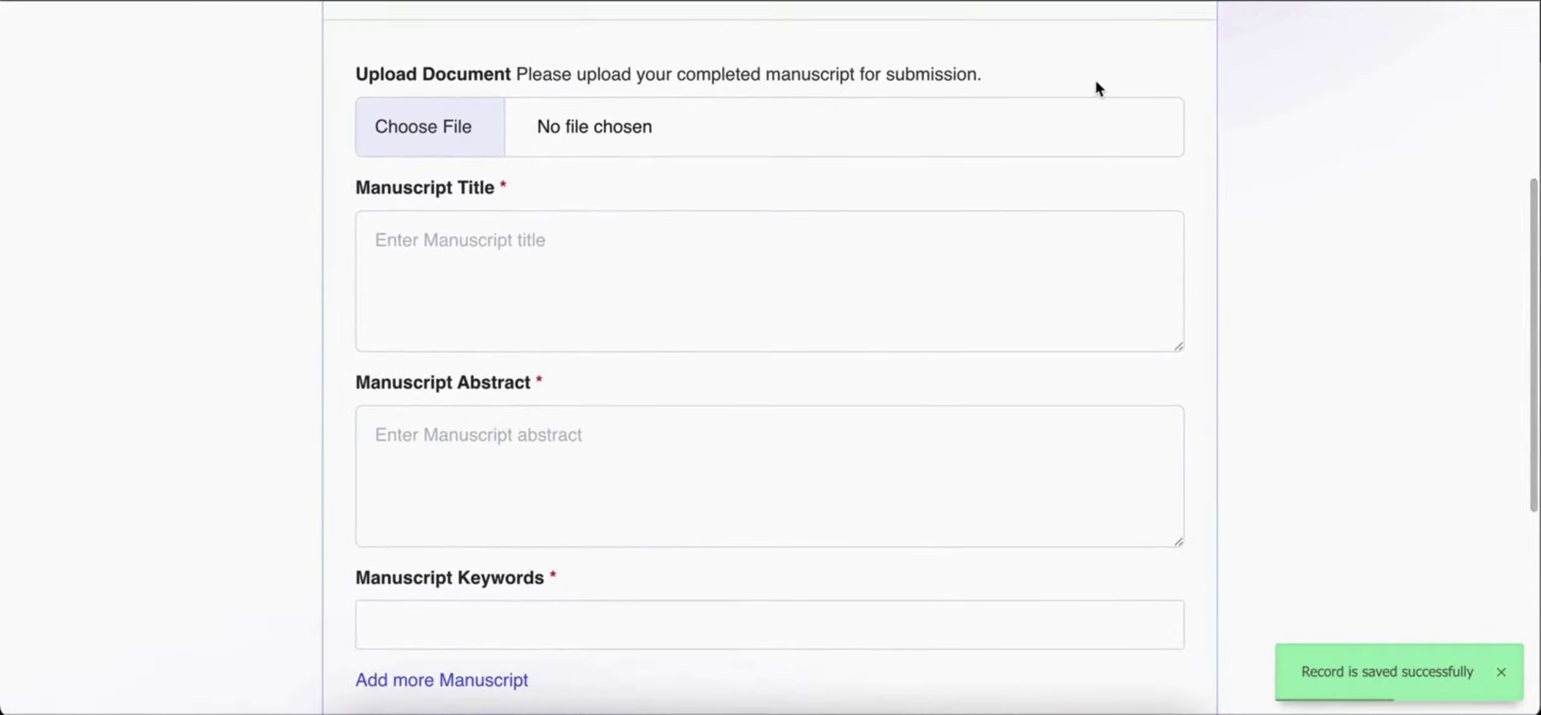
scroll(1095, 87, up, 1)
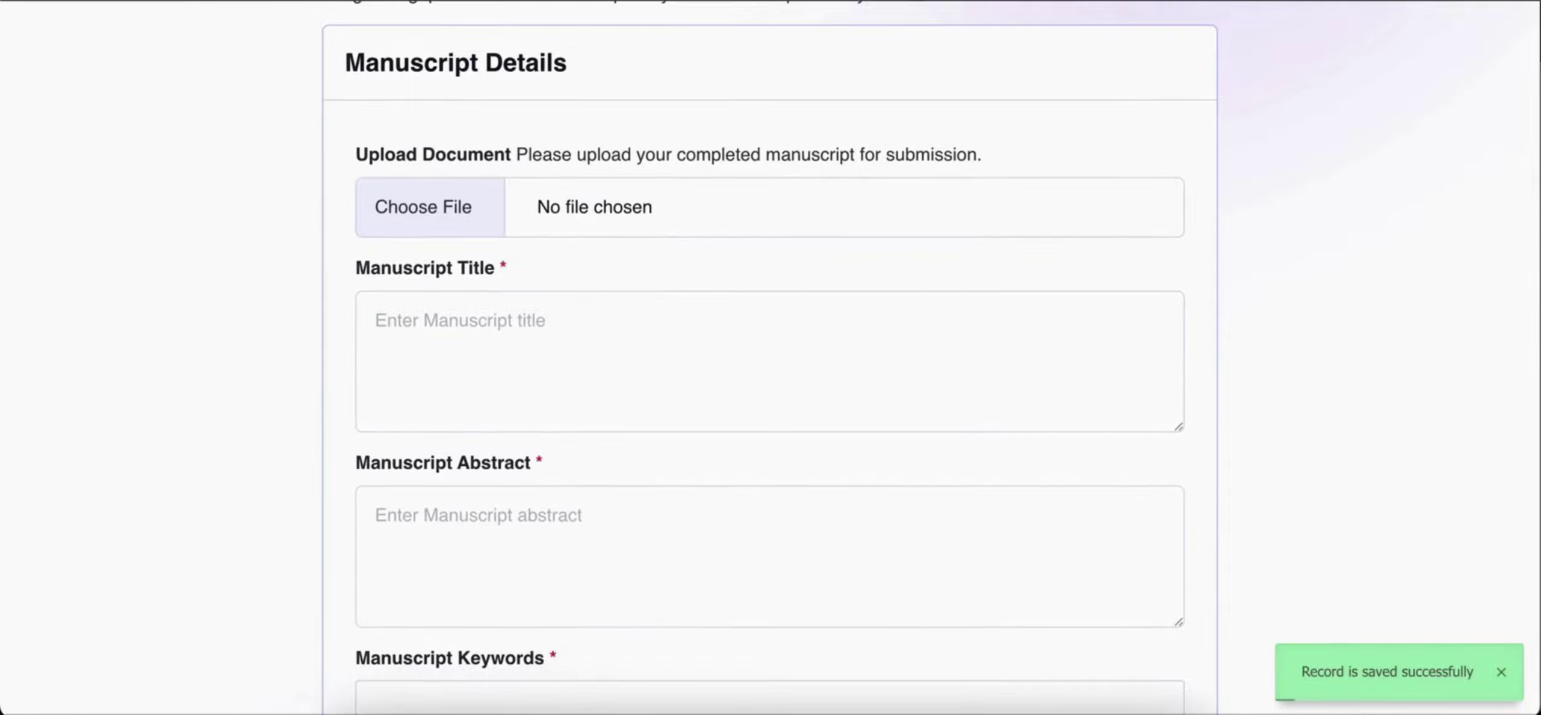
click(473, 208)
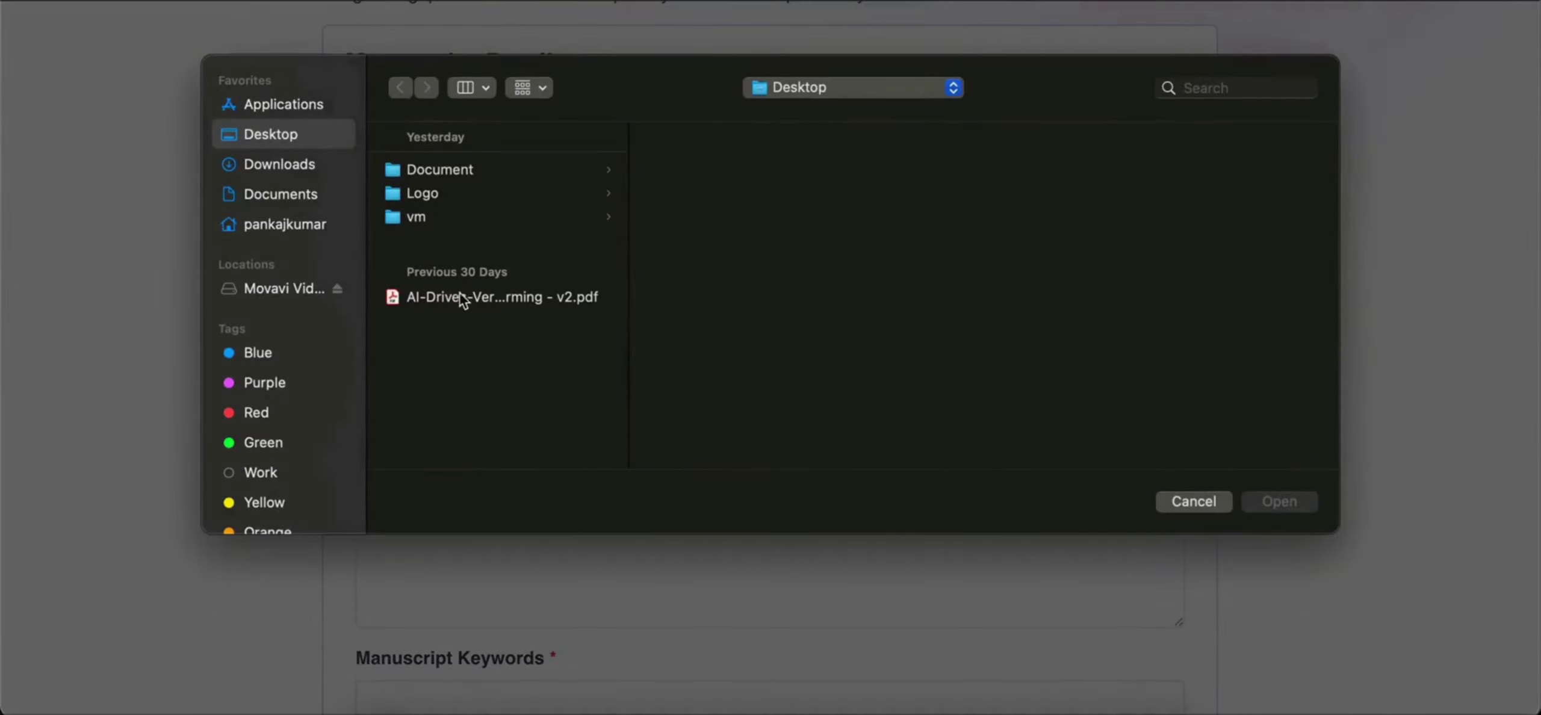
click(463, 297)
click(1255, 505)
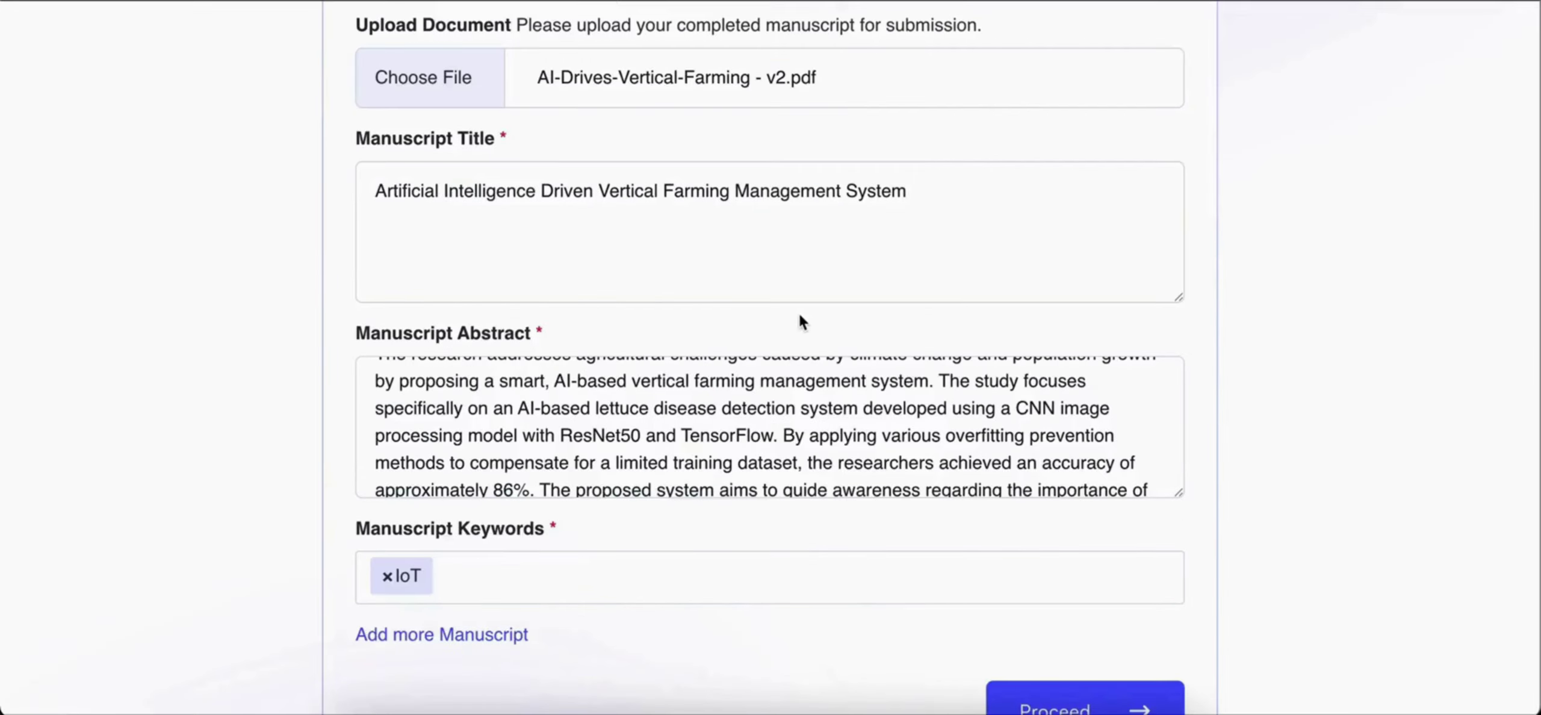
Check the vertical farming title, abstract and IoT keyword, then submit the manuscript
scroll(798, 311, down, 2)
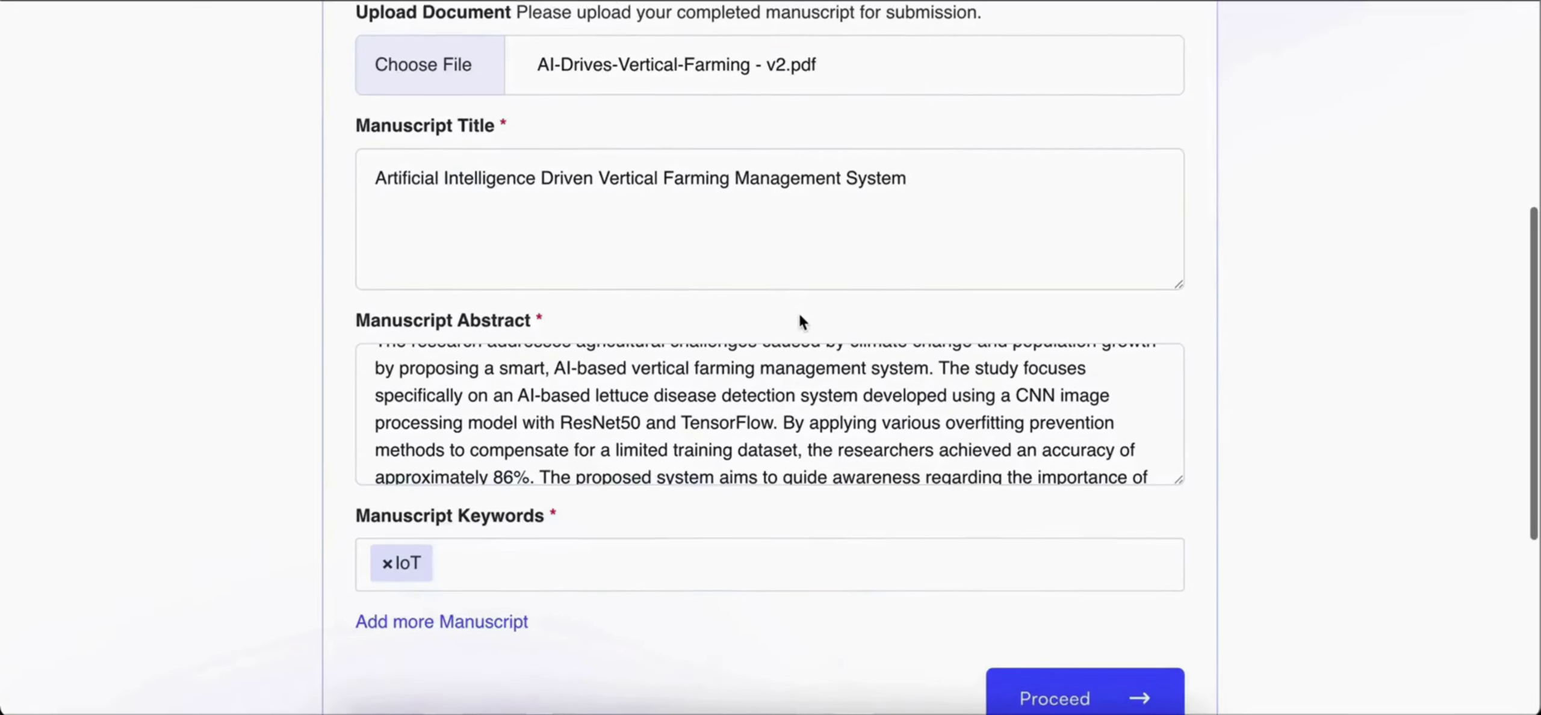
scroll(800, 315, down, 5)
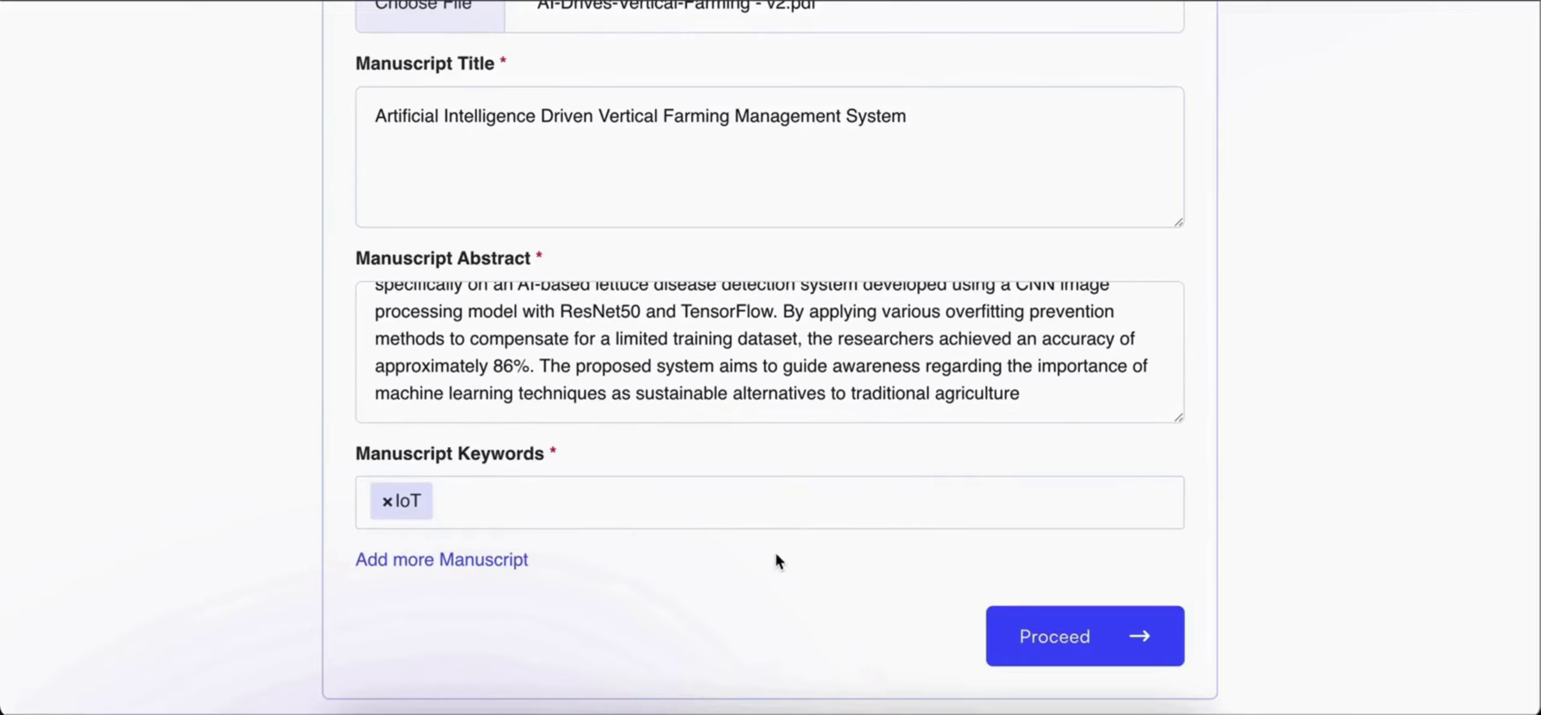
scroll(774, 553, down, 2)
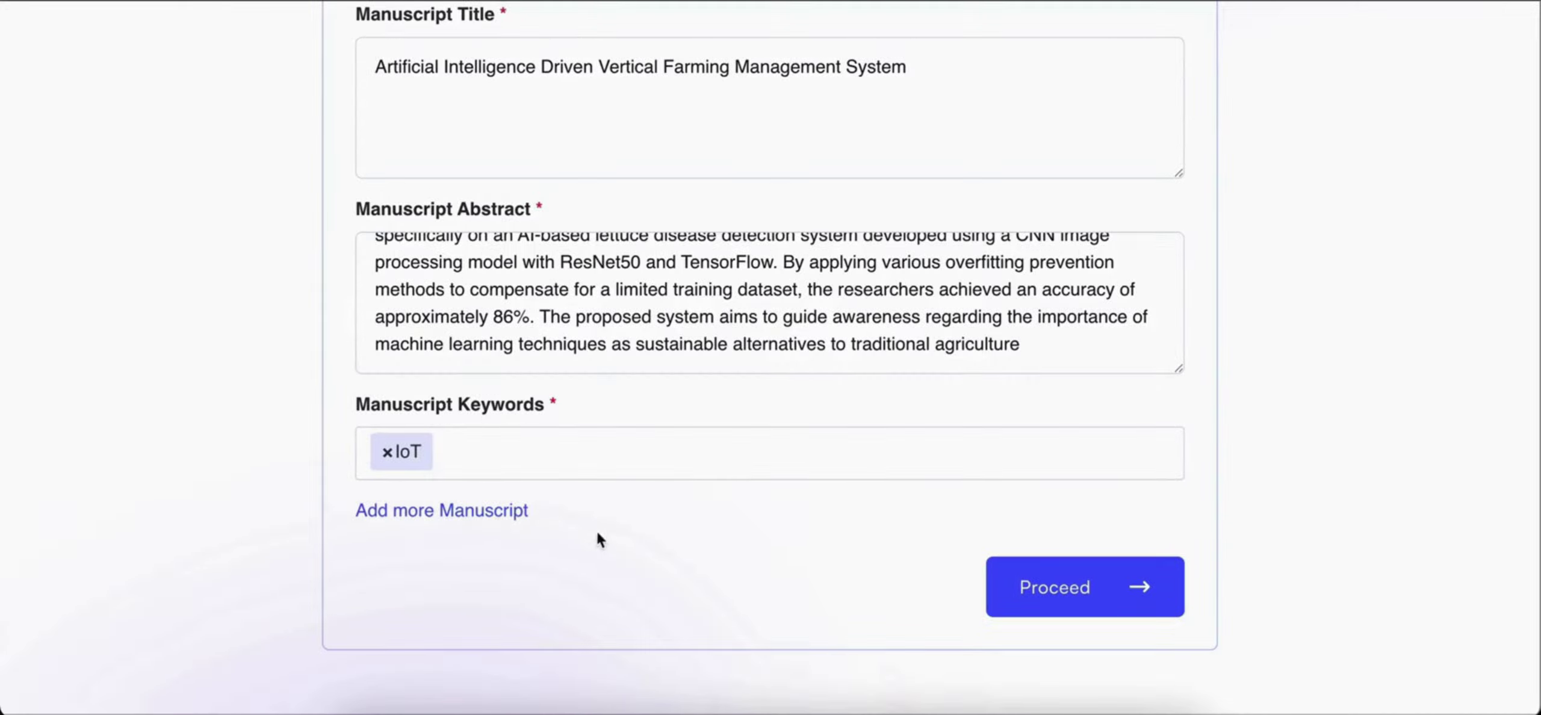
click(1020, 583)
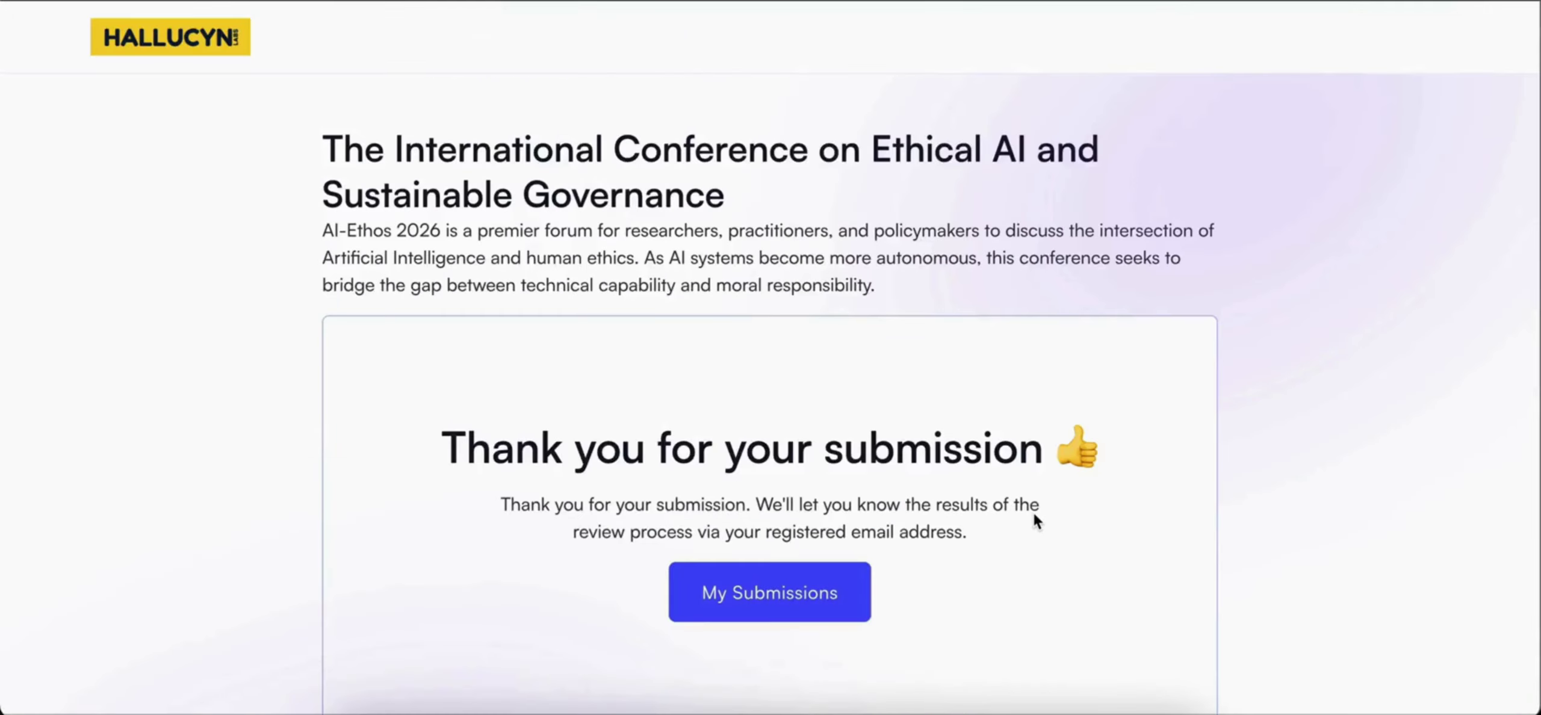
Go from the thank-you confirmation to the My Submissions list
scroll(1033, 513, down, 2)
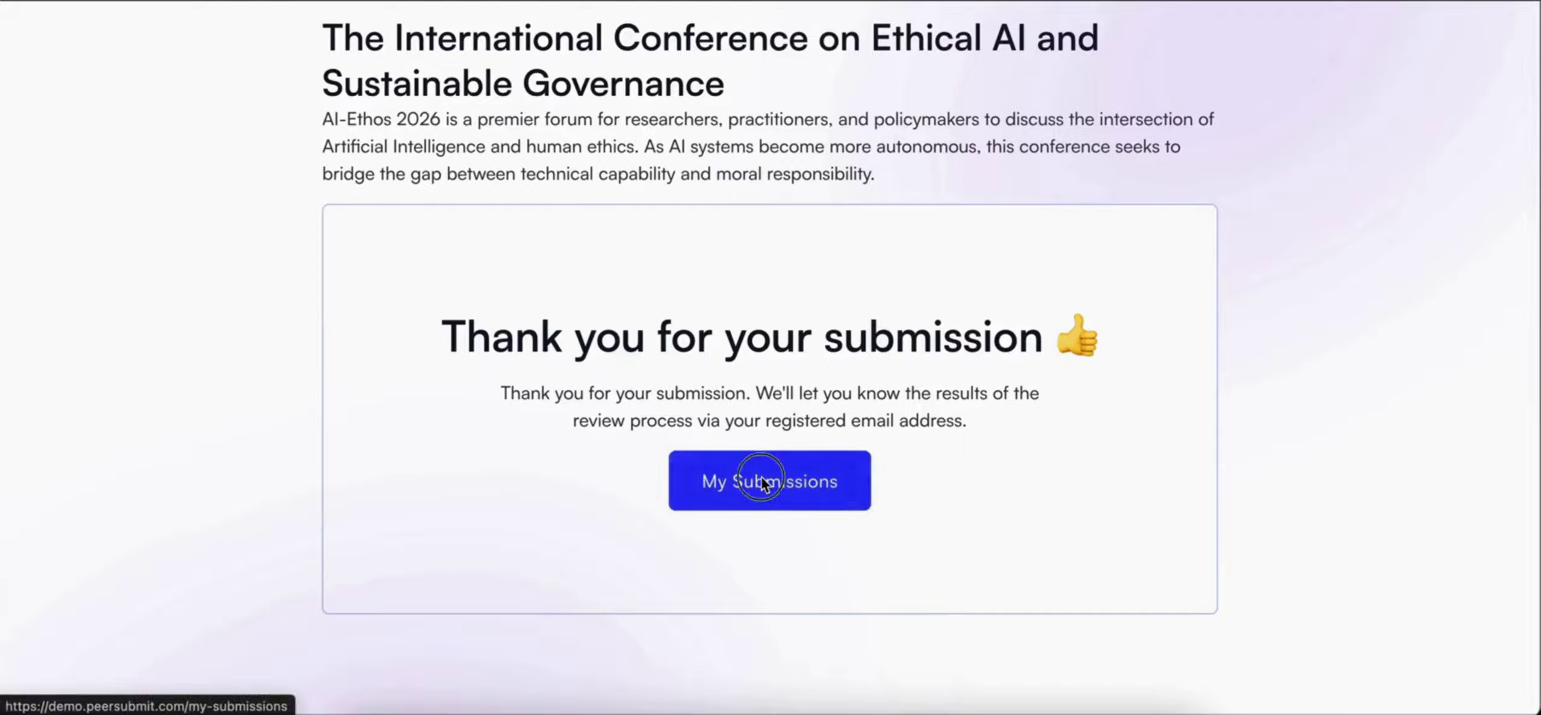
click(797, 468)
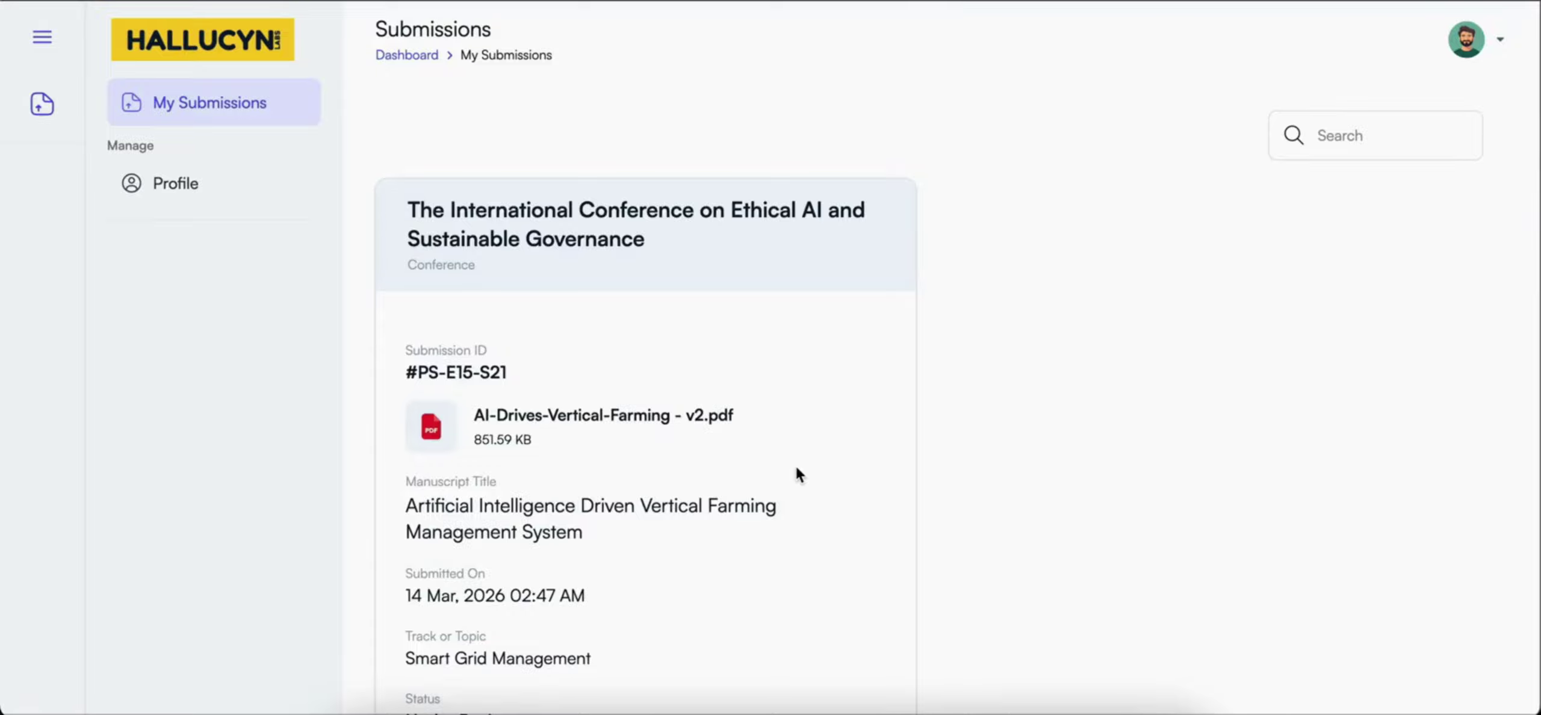
Scroll the vertical farming submission card to confirm its Under Review status
scroll(796, 468, down, 1)
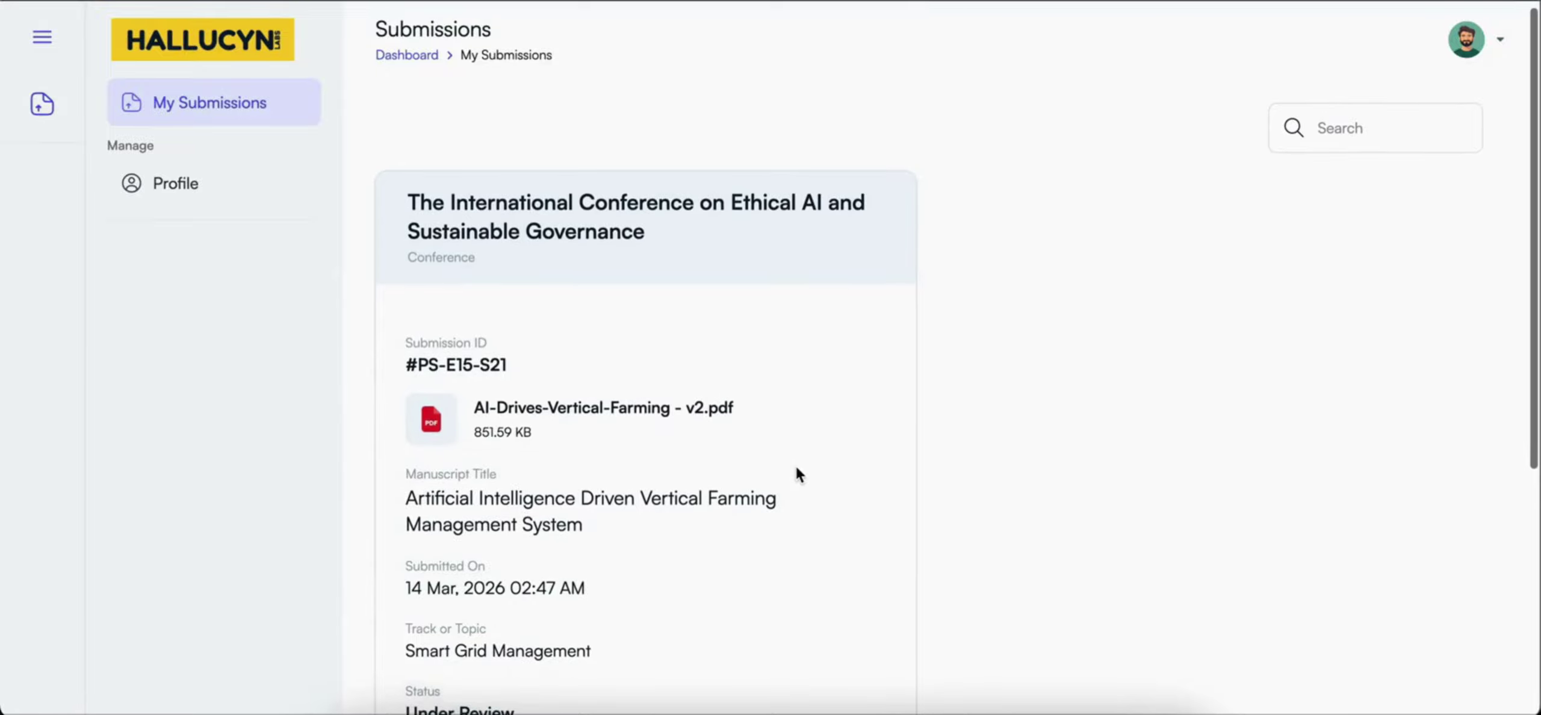
scroll(798, 476, down, 1)
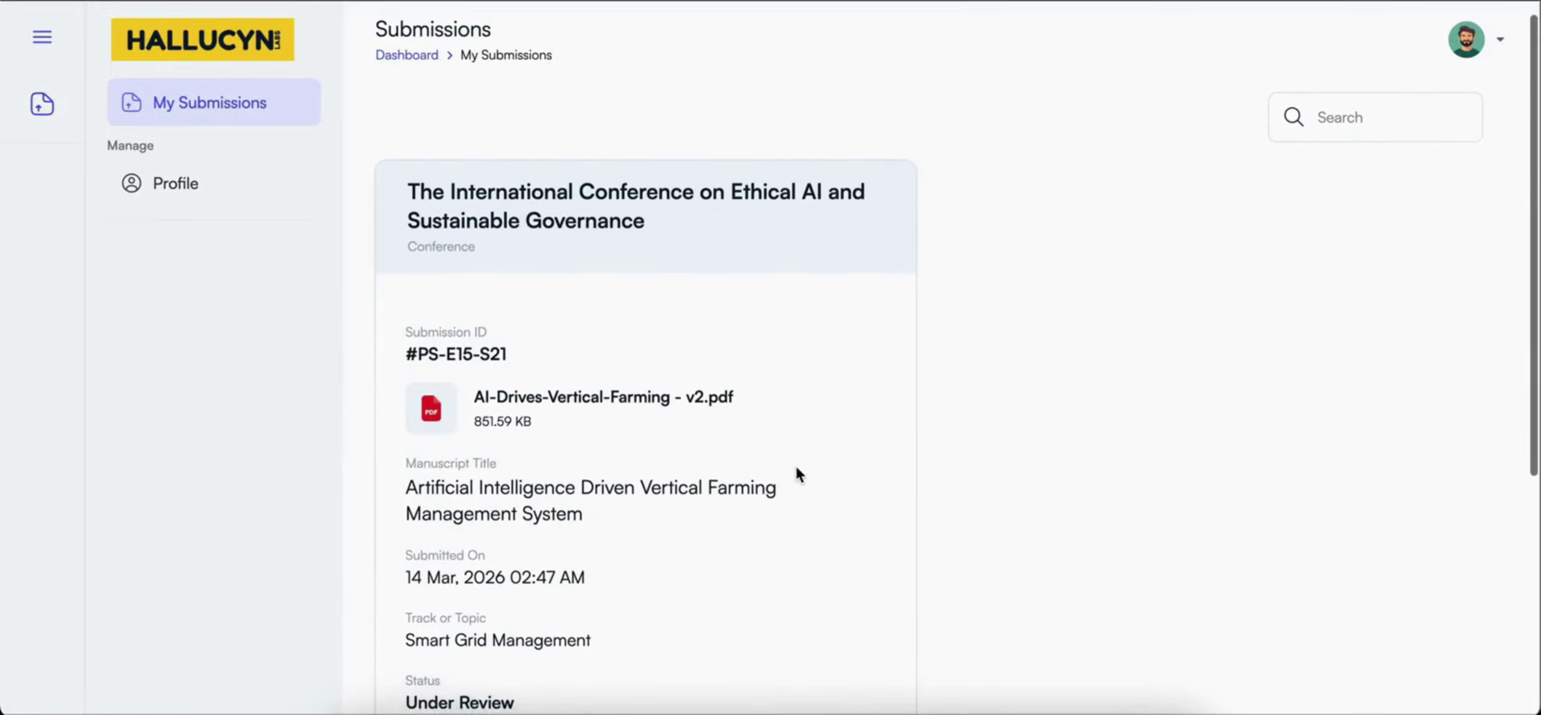
scroll(969, 490, down, 3)
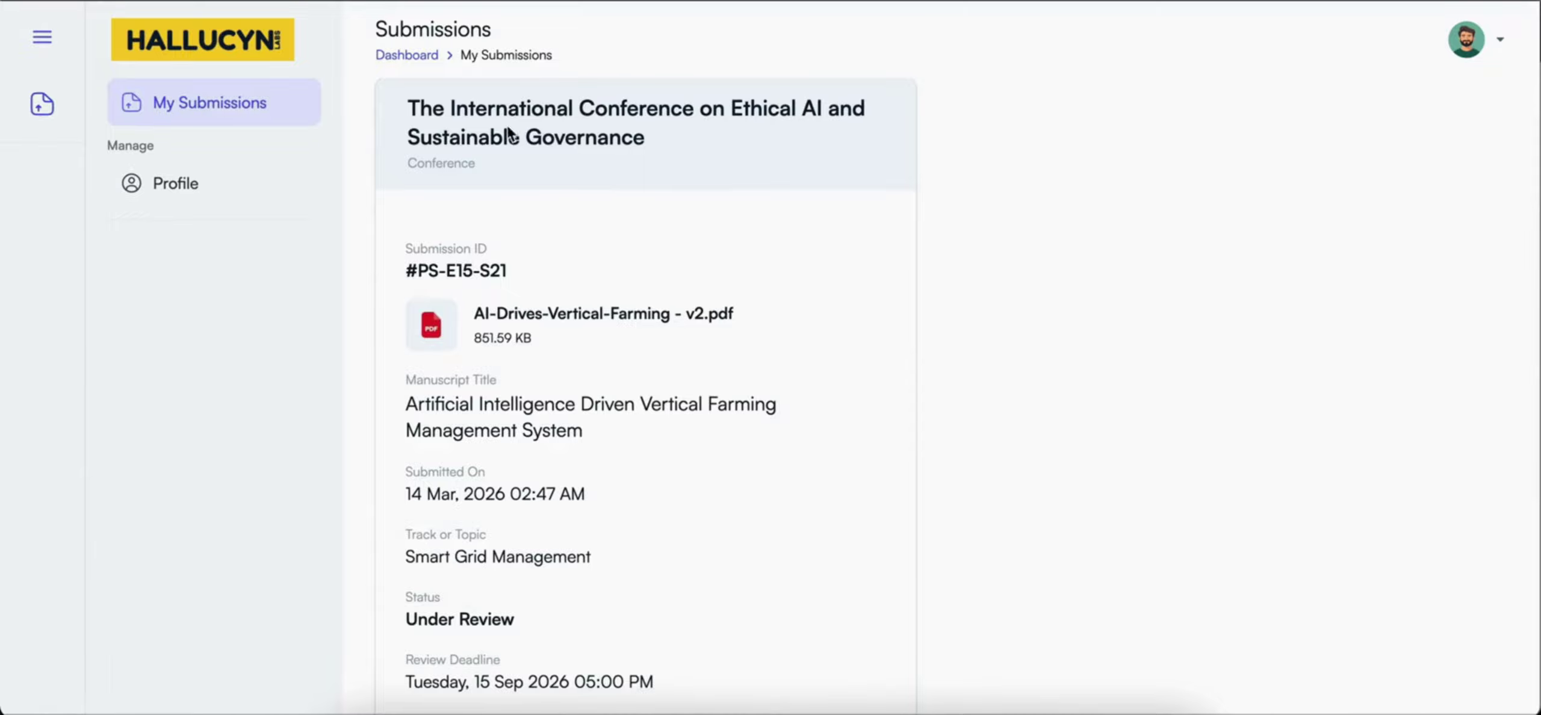
scroll(554, 282, down, 2)
scroll(554, 282, down, 2)
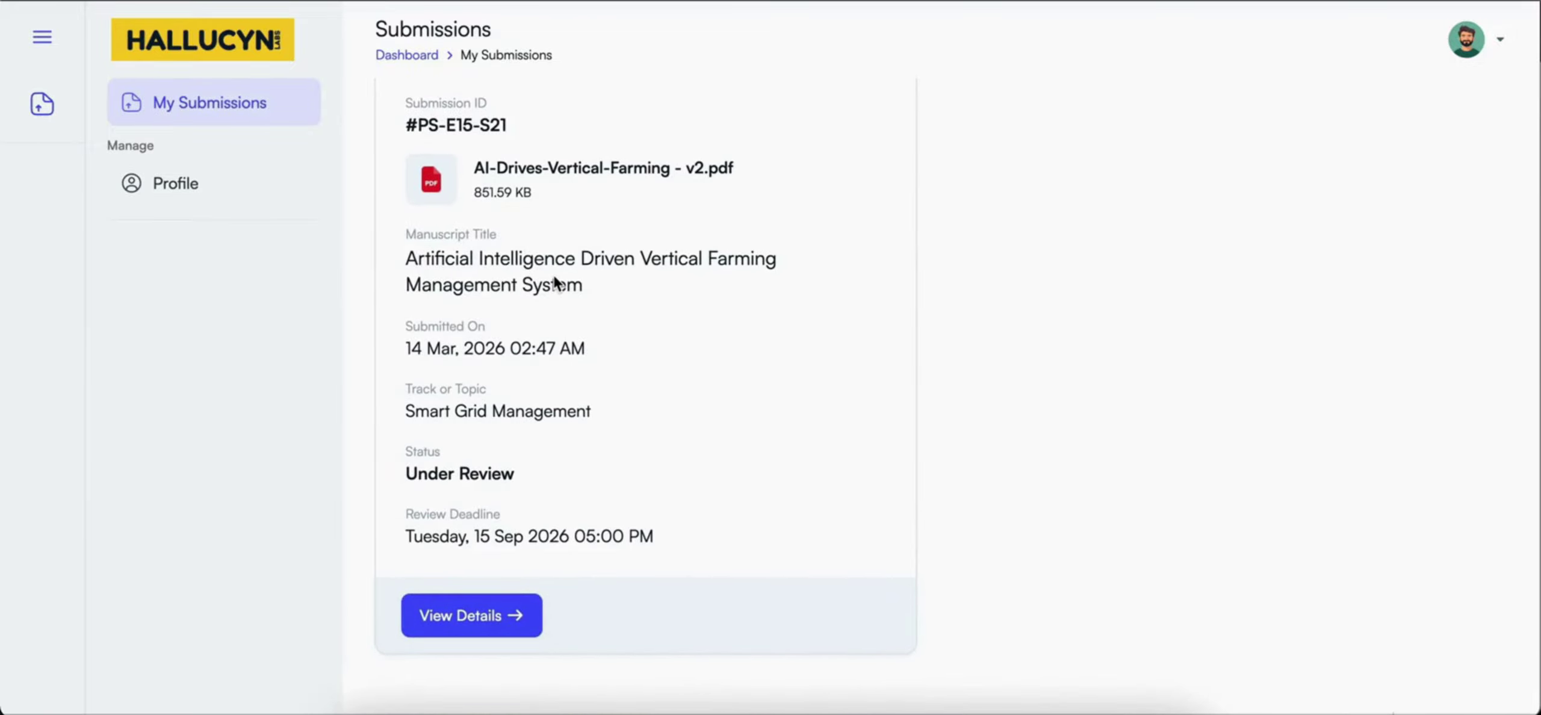
scroll(575, 388, down, 3)
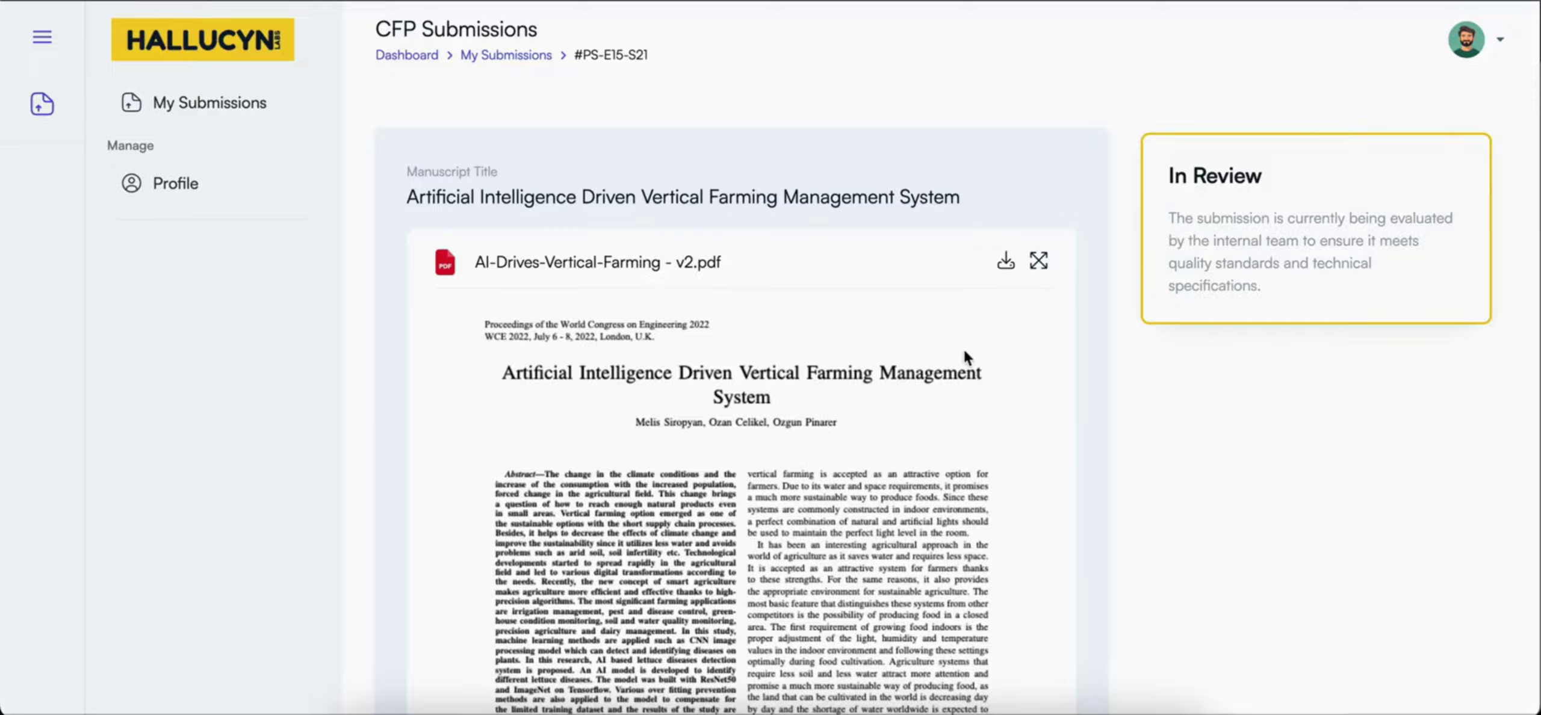
Show the submission's Author section with the author and co-author cards
scroll(965, 354, down, 10)
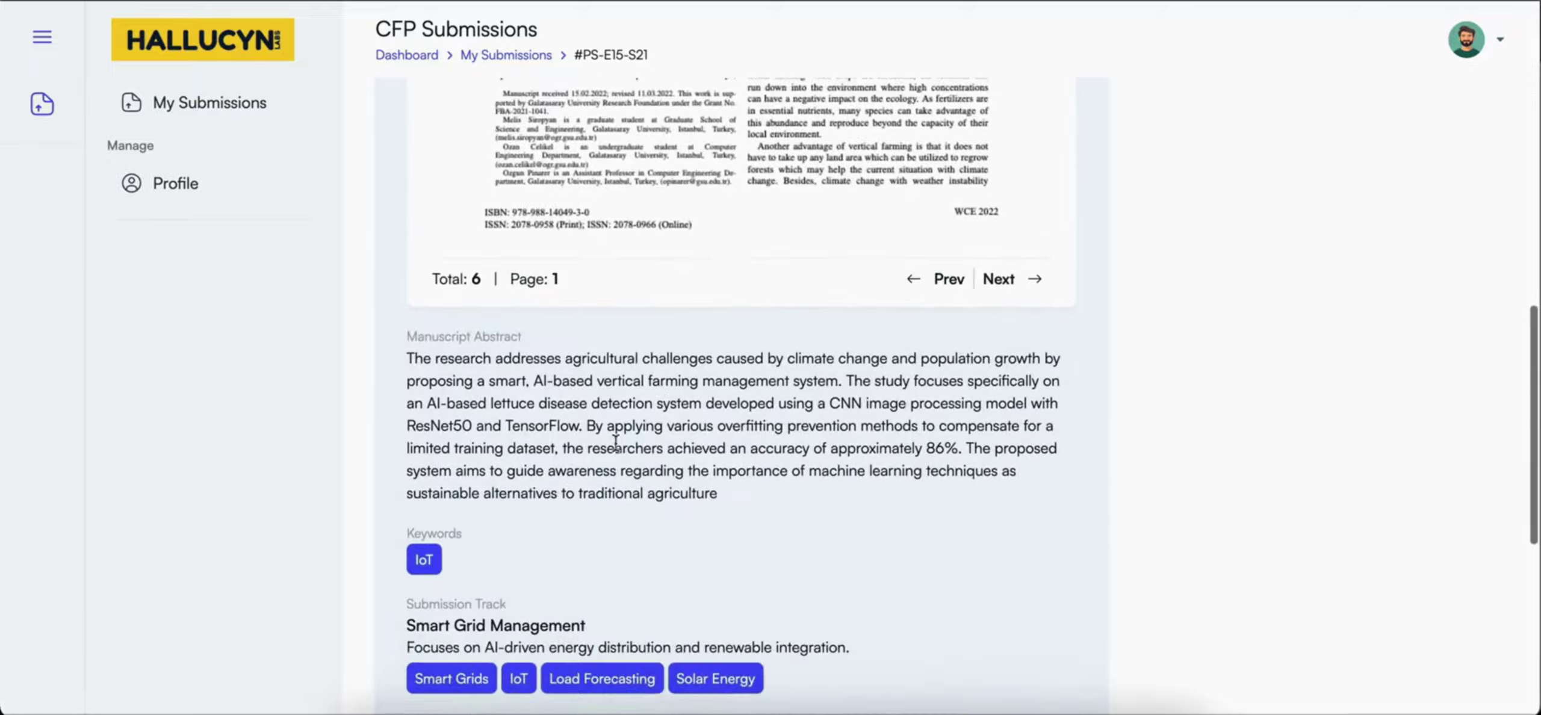
scroll(529, 416, down, 8)
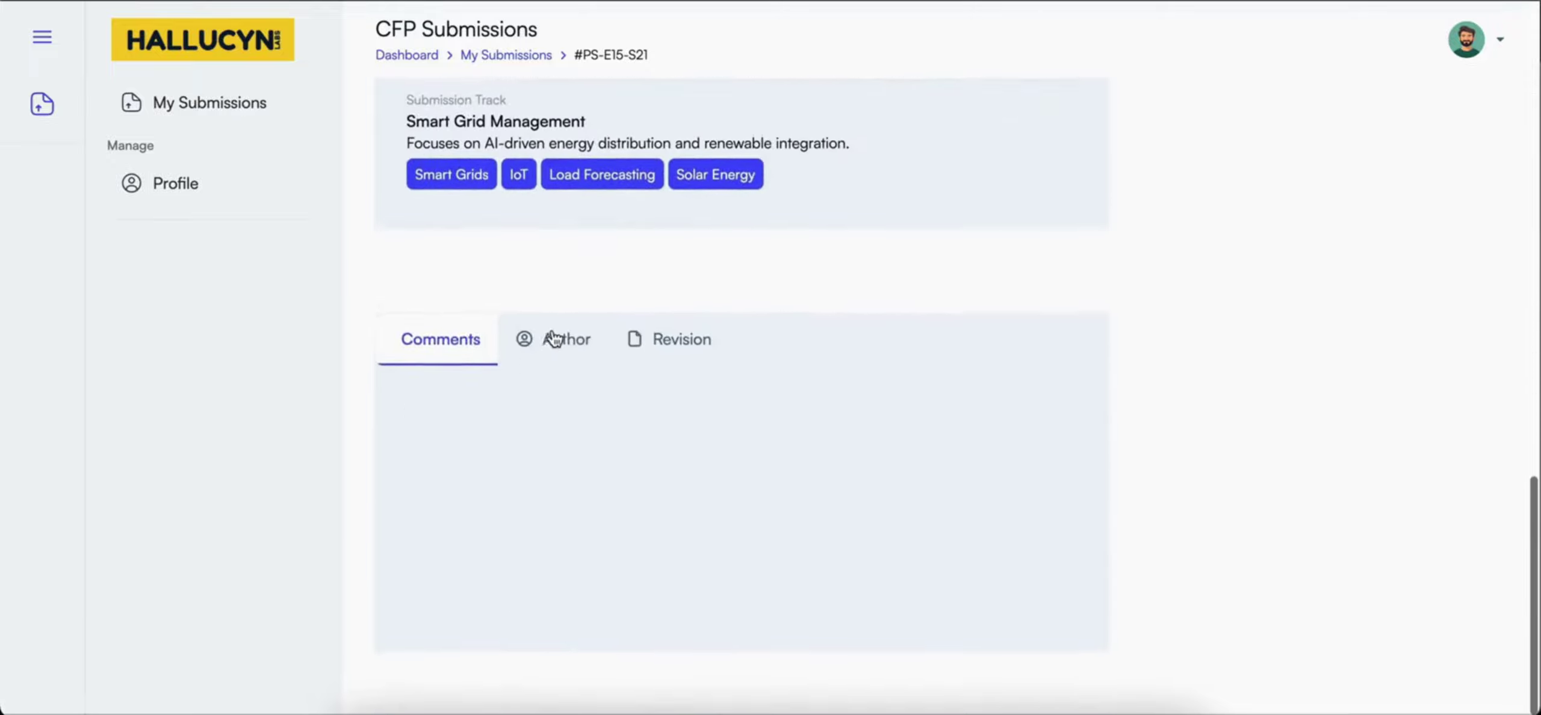
click(554, 339)
scroll(561, 501, down, 1)
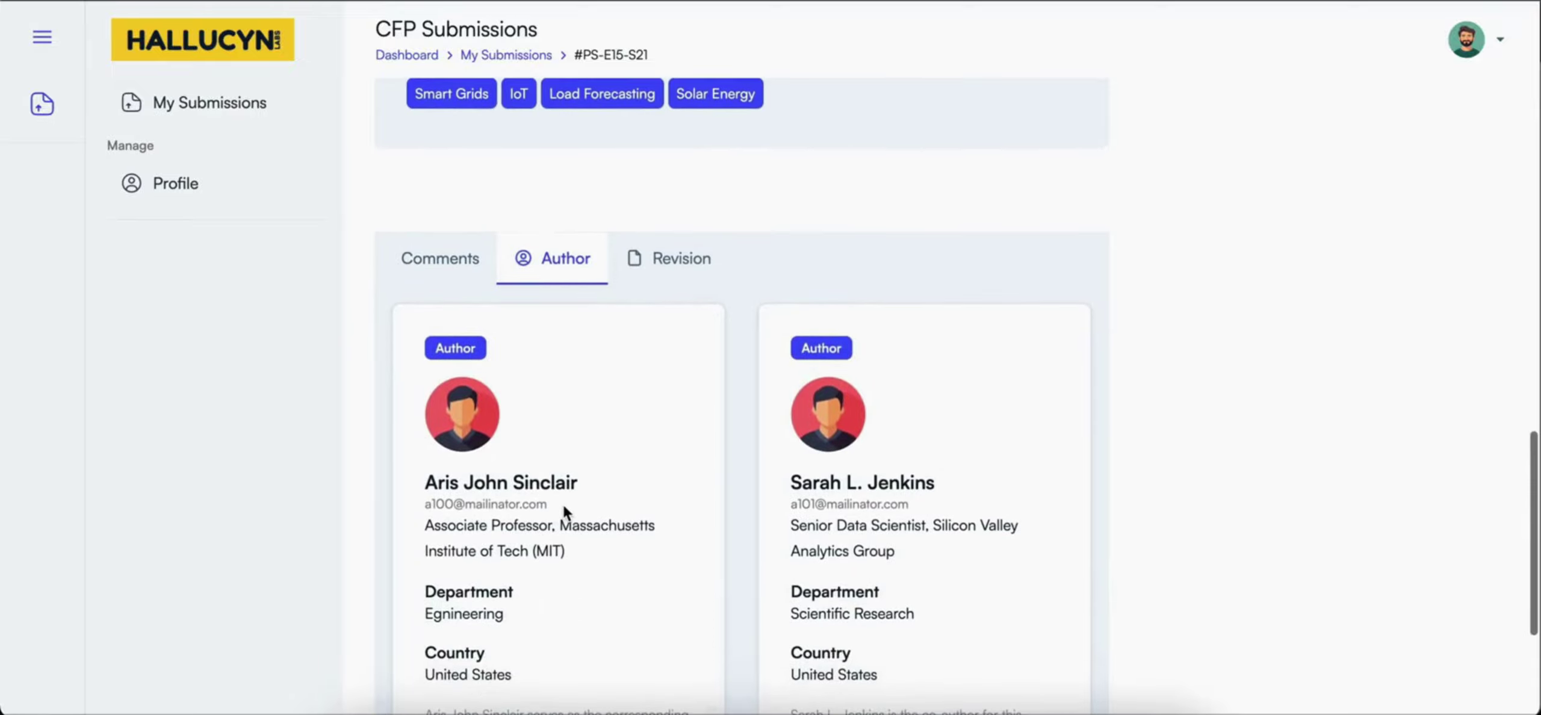
scroll(563, 512, down, 2)
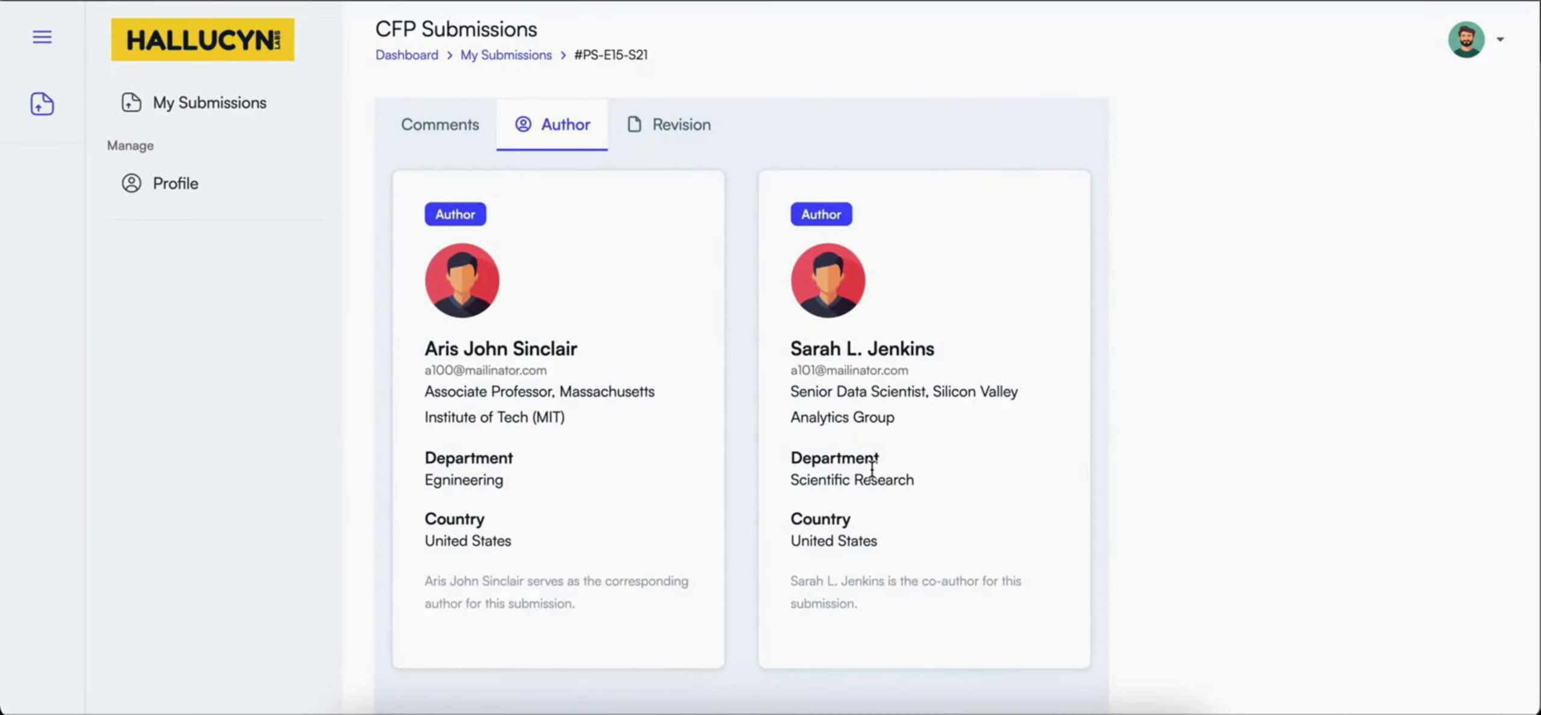
View the manuscript PDF full screen, scroll through it, then close it
scroll(872, 469, up, 15)
scroll(872, 469, up, 4)
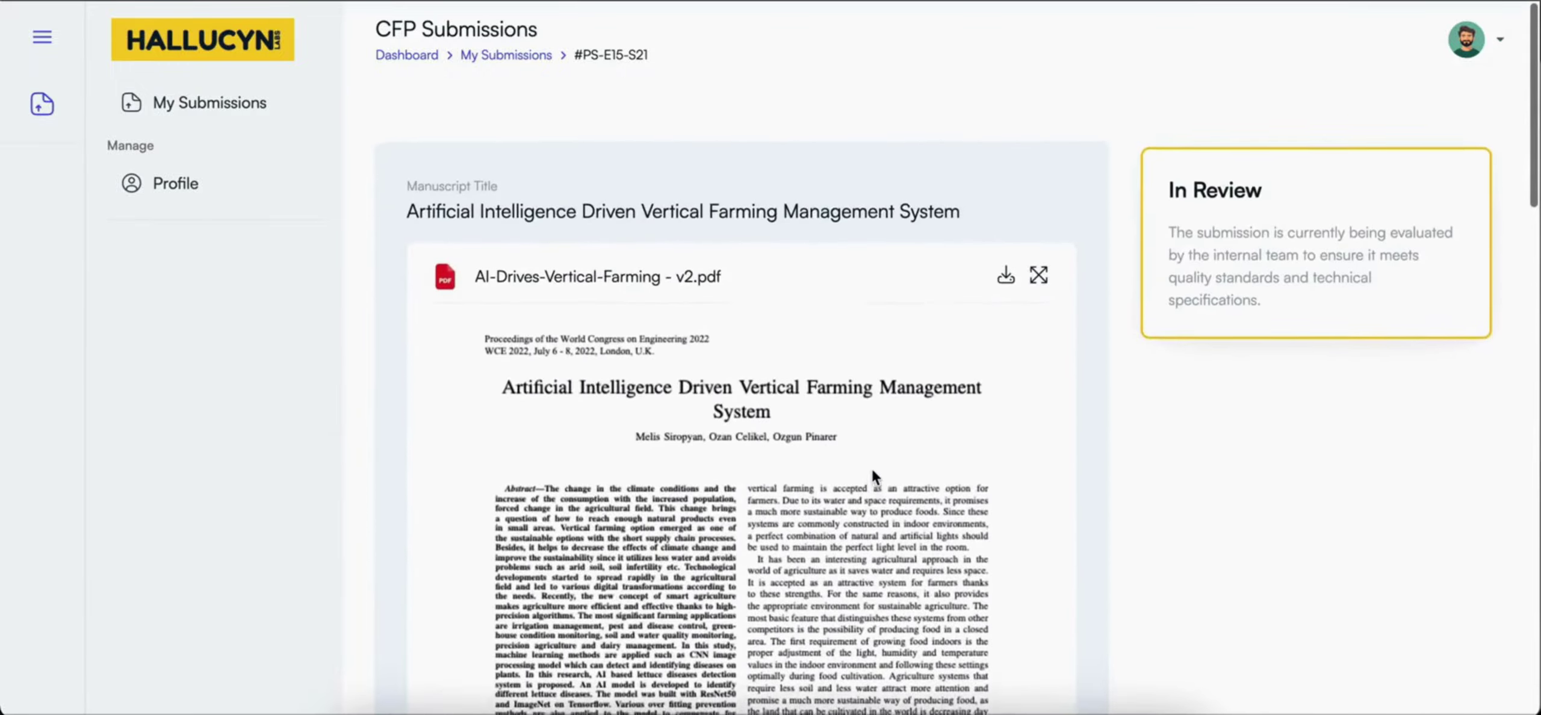
click(1041, 264)
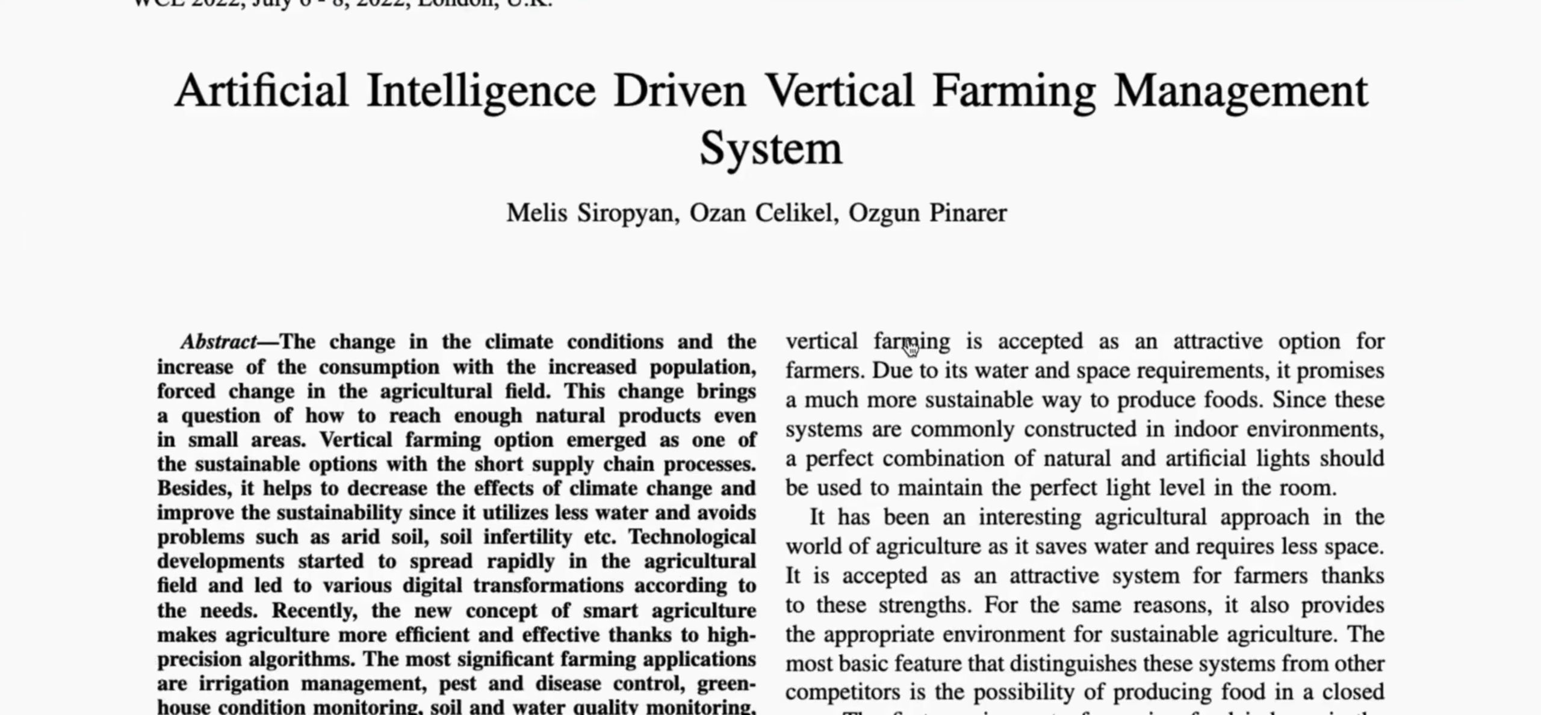
scroll(903, 347, down, 5)
scroll(906, 354, down, 5)
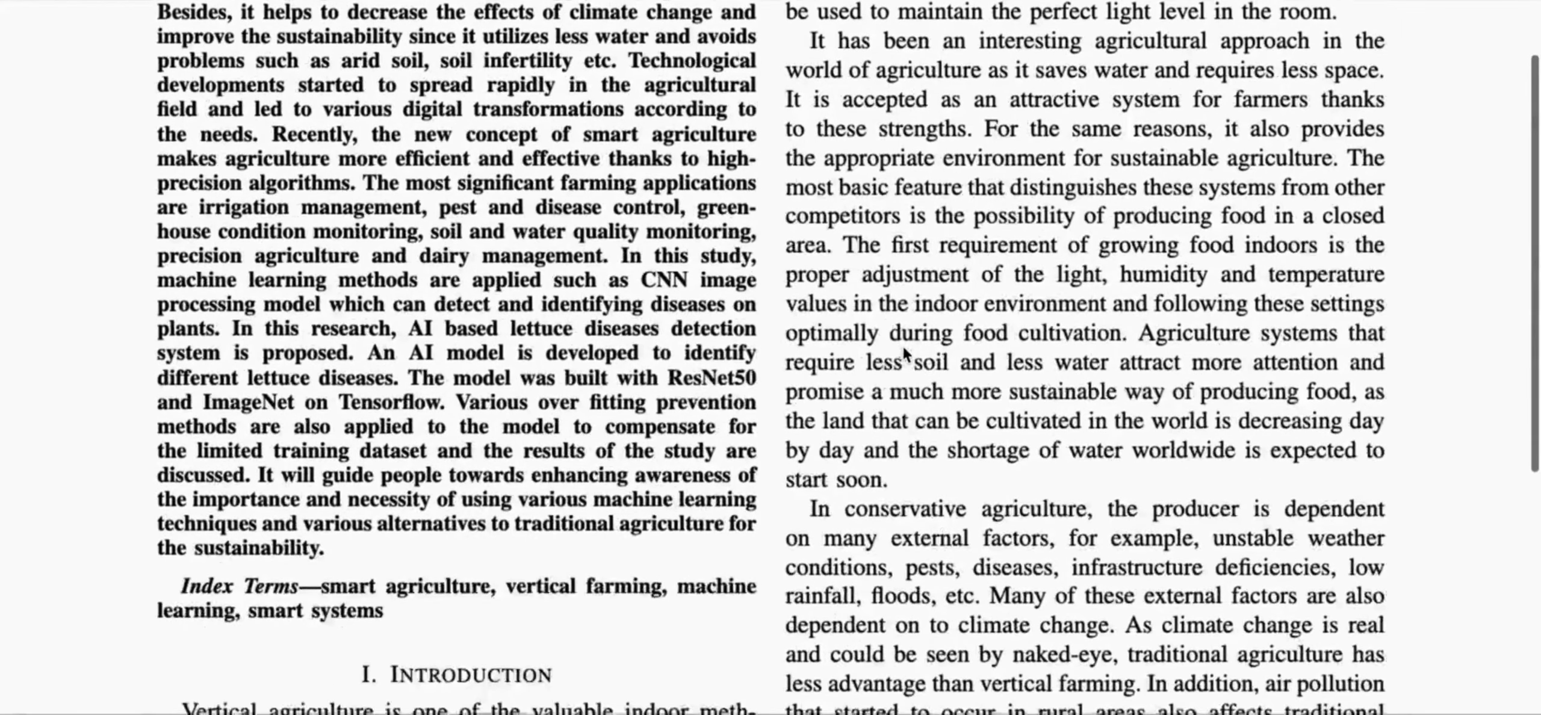
key(Escape)
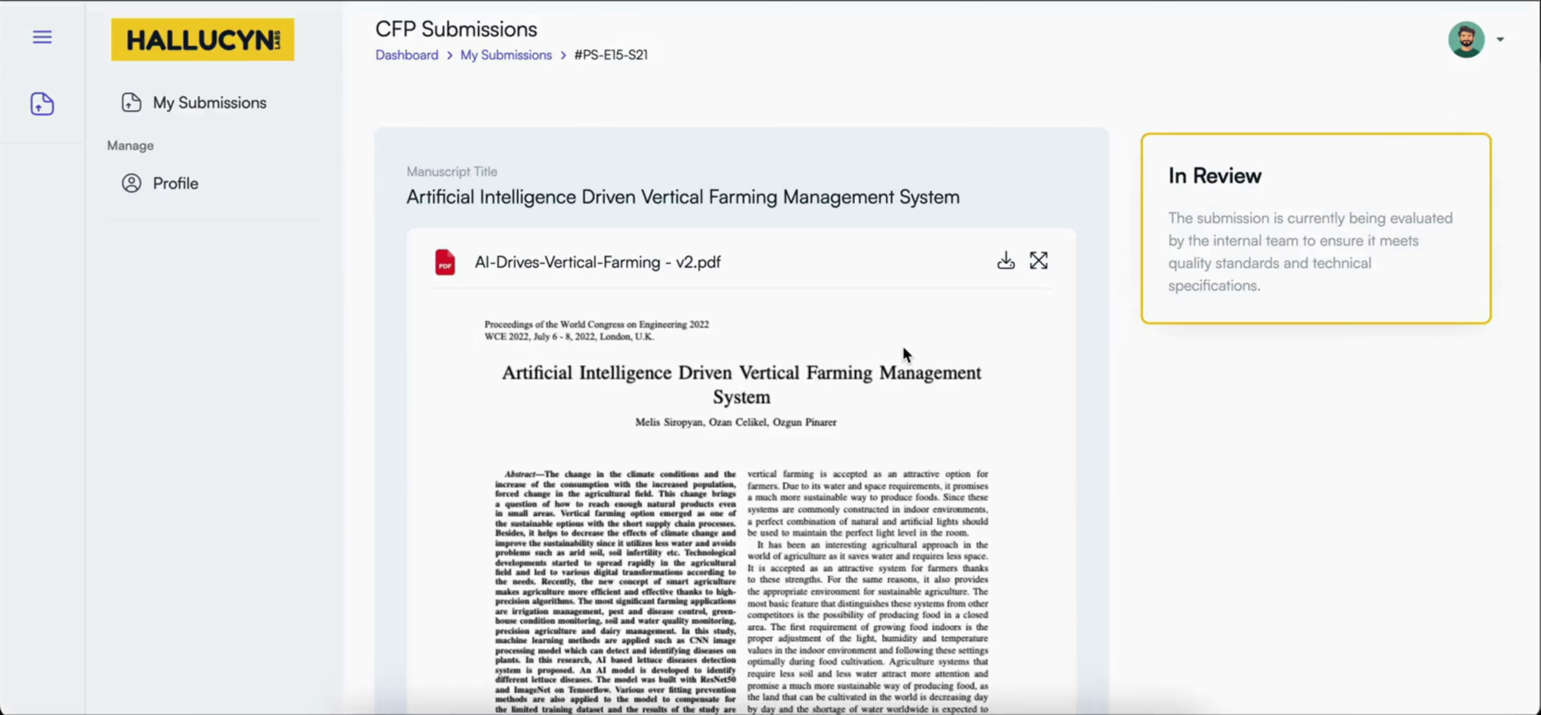